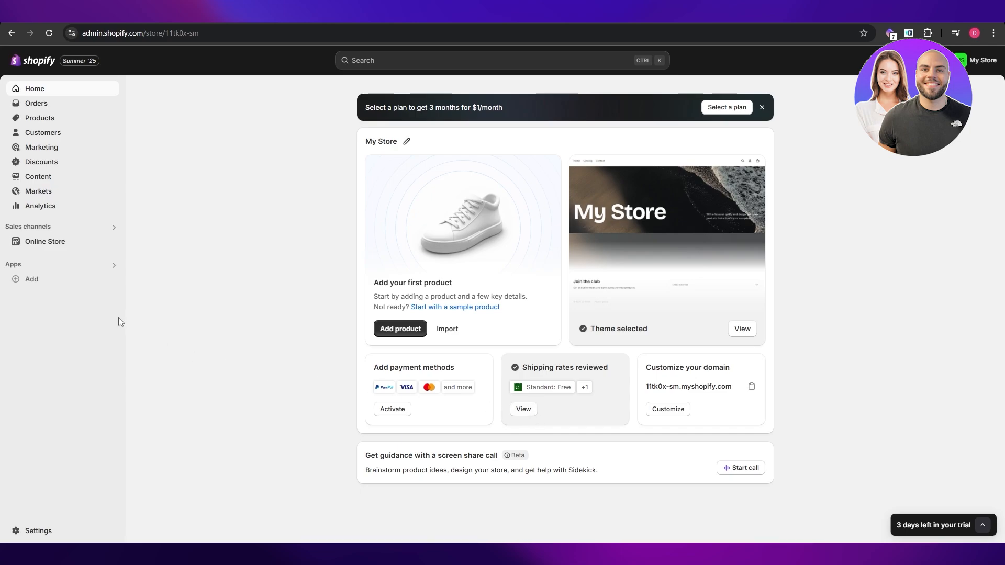
Open the store's Policies settings.
{"action": "left_click", "coordinate": [16, 532]}
{"action": "scroll", "coordinate": [284, 441], "scroll_direction": "up", "scroll_amount": 3}
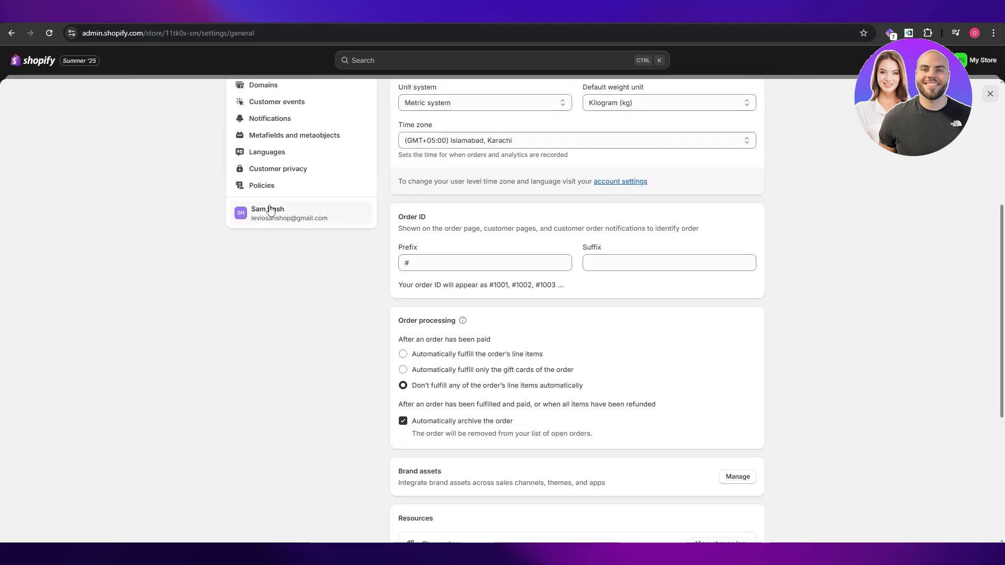
{"action": "scroll", "coordinate": [266, 167], "scroll_direction": "up", "scroll_amount": 1}
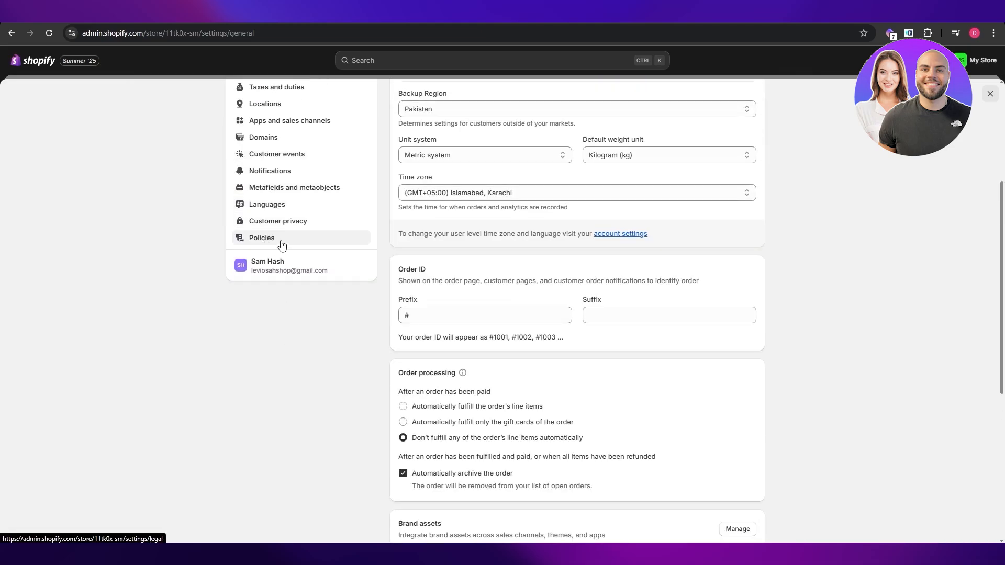
{"action": "left_click", "coordinate": [293, 240]}
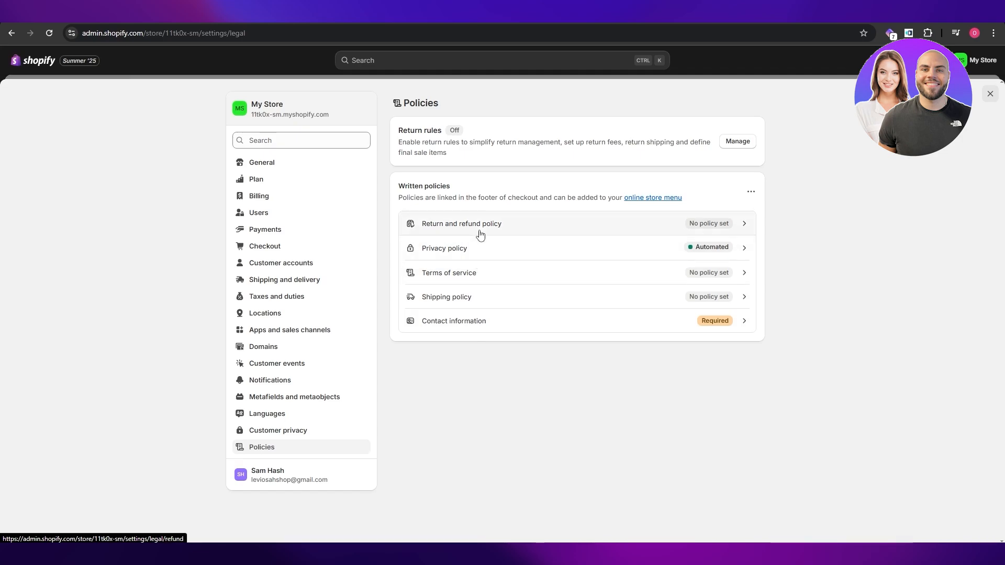
Fill in the return and refund policy and the terms of service from their templates and publish both.
{"action": "left_click", "coordinate": [568, 231]}
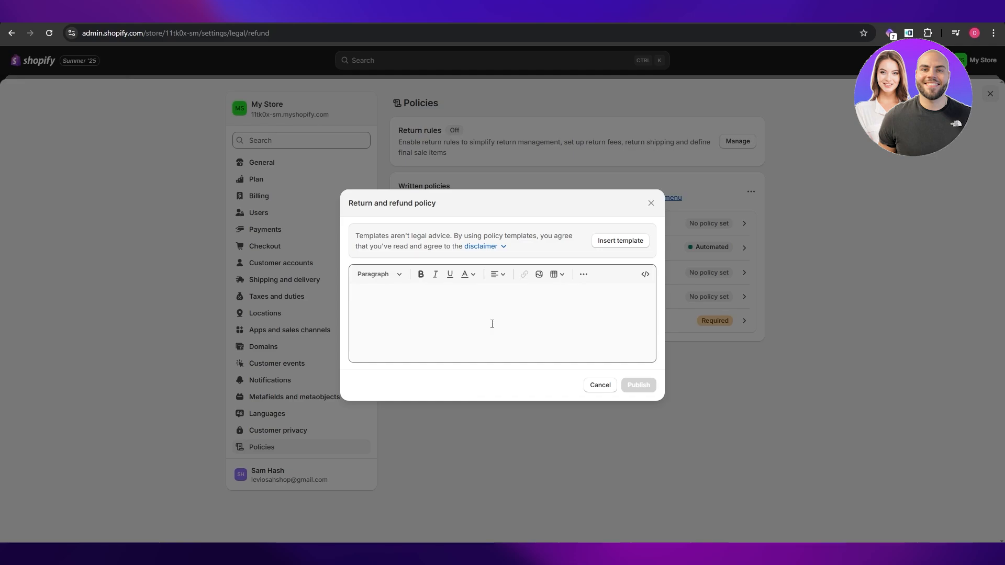
{"action": "left_click", "coordinate": [621, 242]}
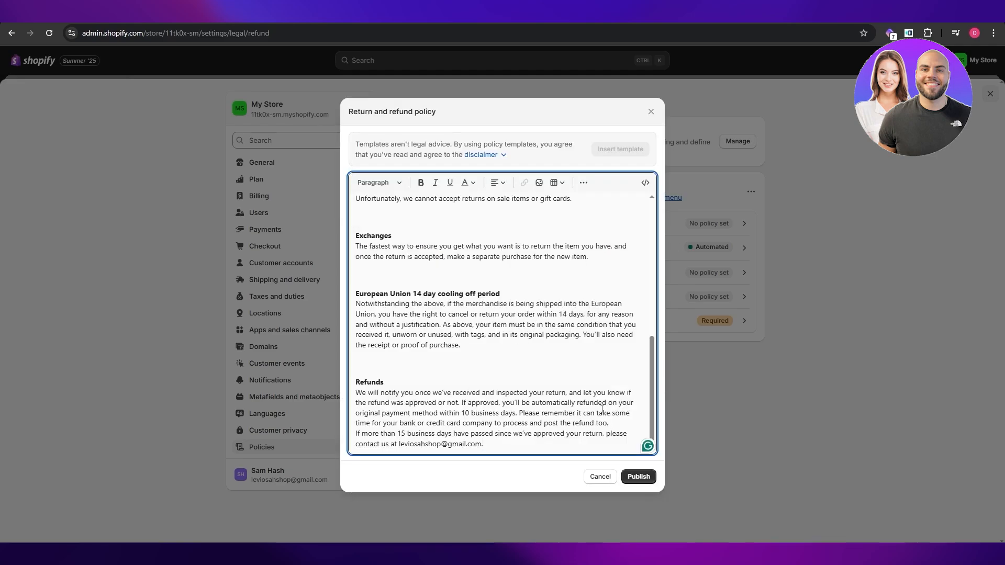
{"action": "left_click", "coordinate": [642, 481]}
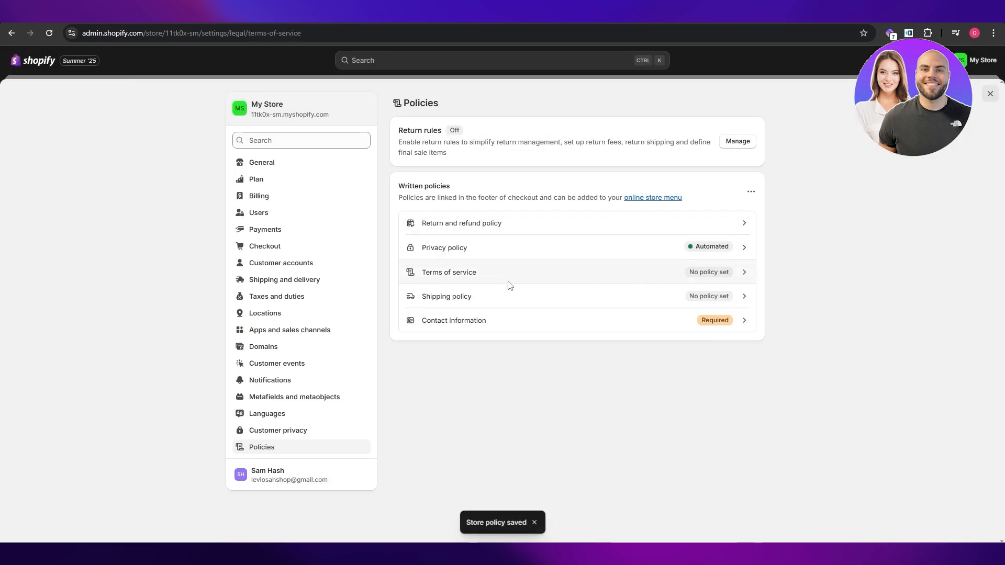
{"action": "left_click", "coordinate": [495, 280]}
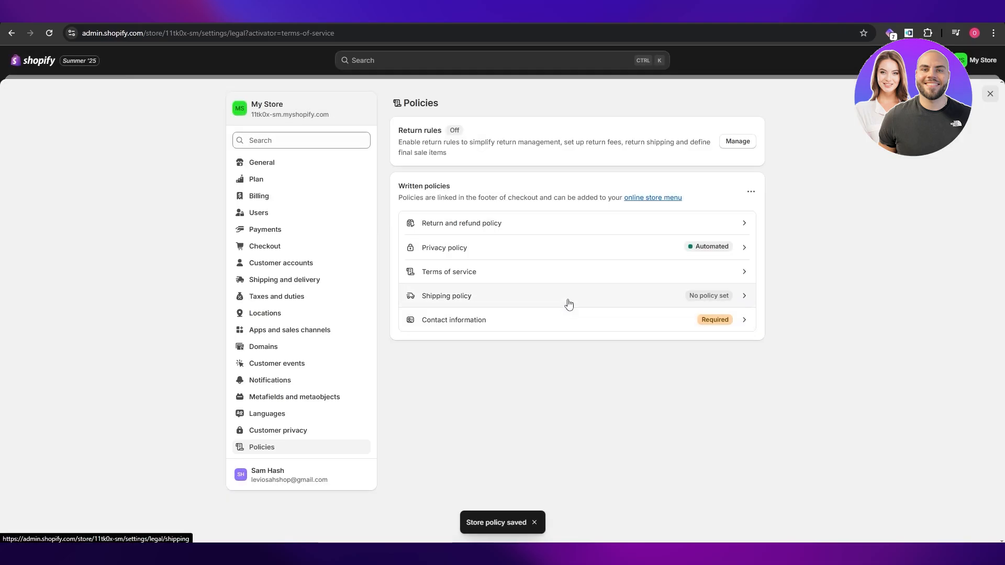
Paste the prepared shipping policy text into the Shipping policy and review it up to its heading.
{"action": "left_click", "coordinate": [567, 301]}
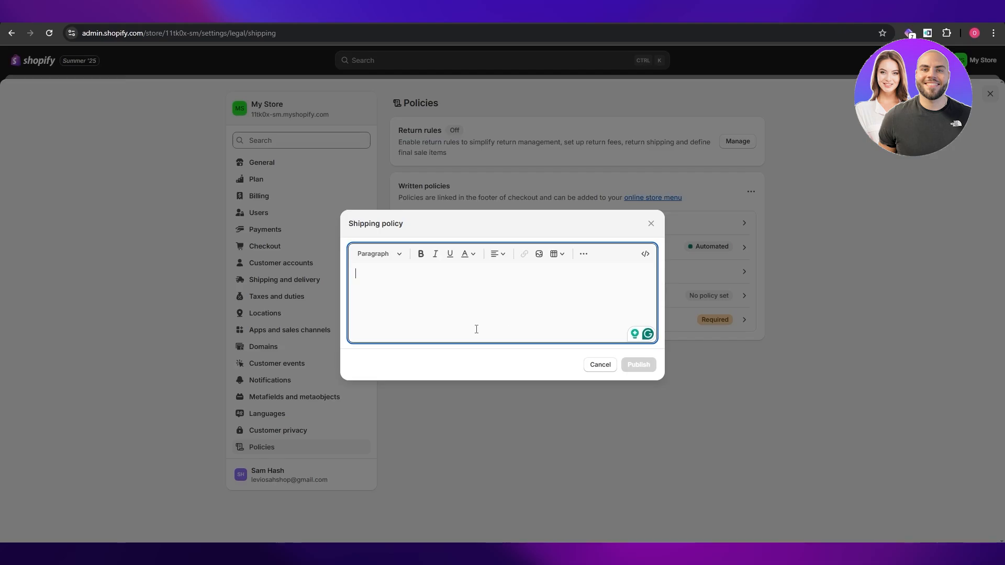
{"action": "key", "text": "ctrl+v"}
{"action": "scroll", "coordinate": [545, 285], "scroll_direction": "up", "scroll_amount": 15}
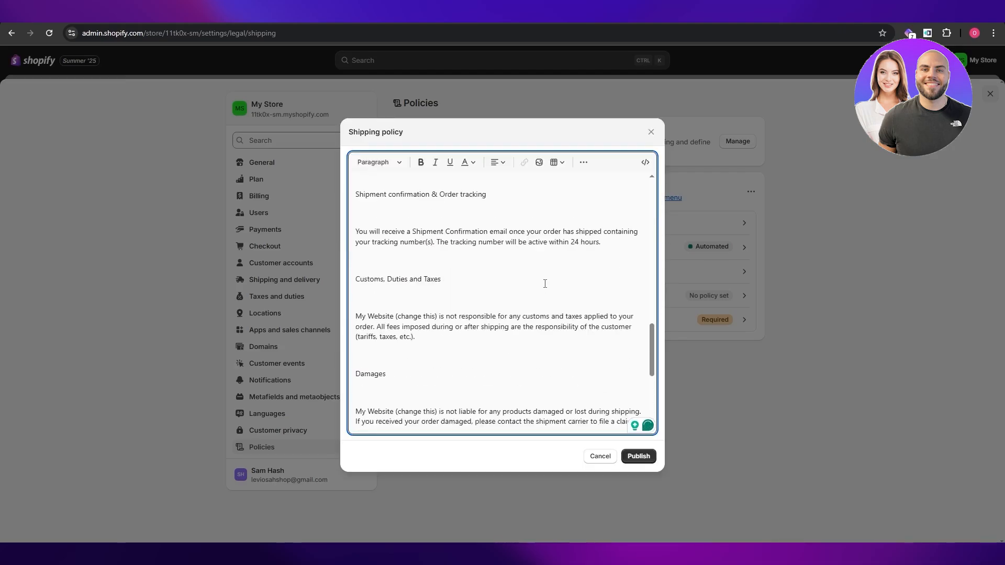
{"action": "scroll", "coordinate": [542, 289], "scroll_direction": "up", "scroll_amount": 1}
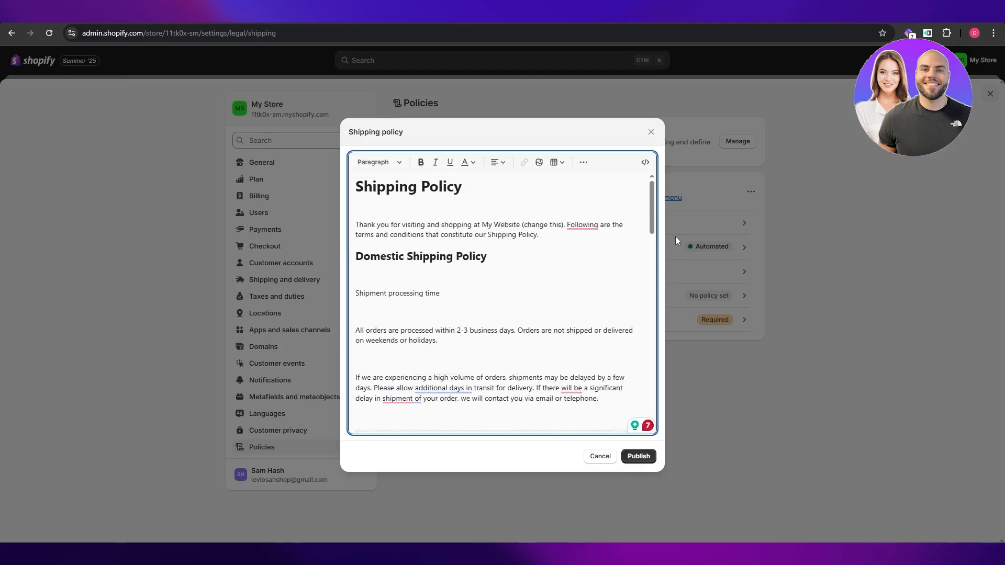
Center the "Shipping Policy" heading and publish the shipping policy.
{"action": "left_click_drag", "start_coordinate": [355, 186], "coordinate": [461, 187]}
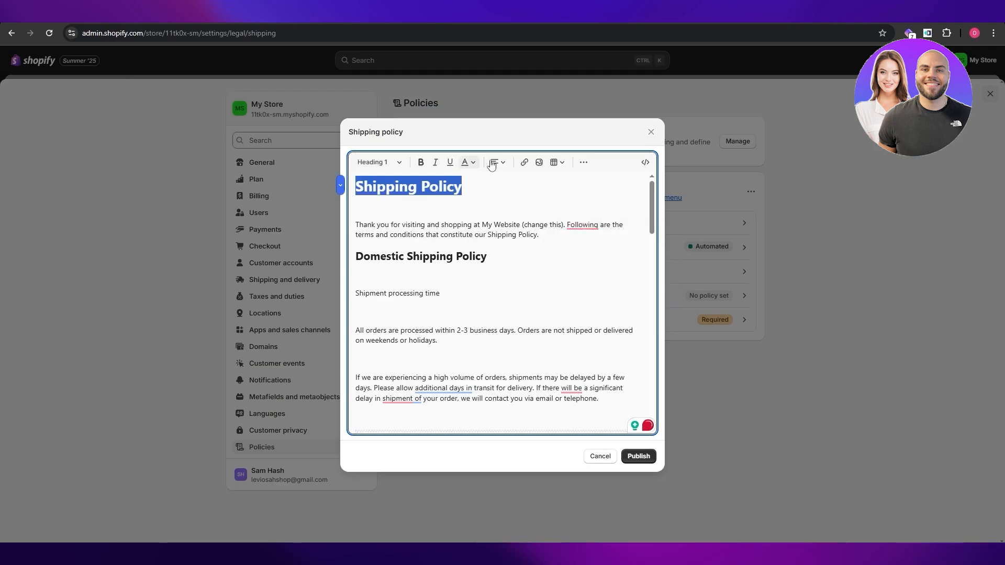
{"action": "left_click", "coordinate": [498, 167]}
{"action": "left_click", "coordinate": [499, 193]}
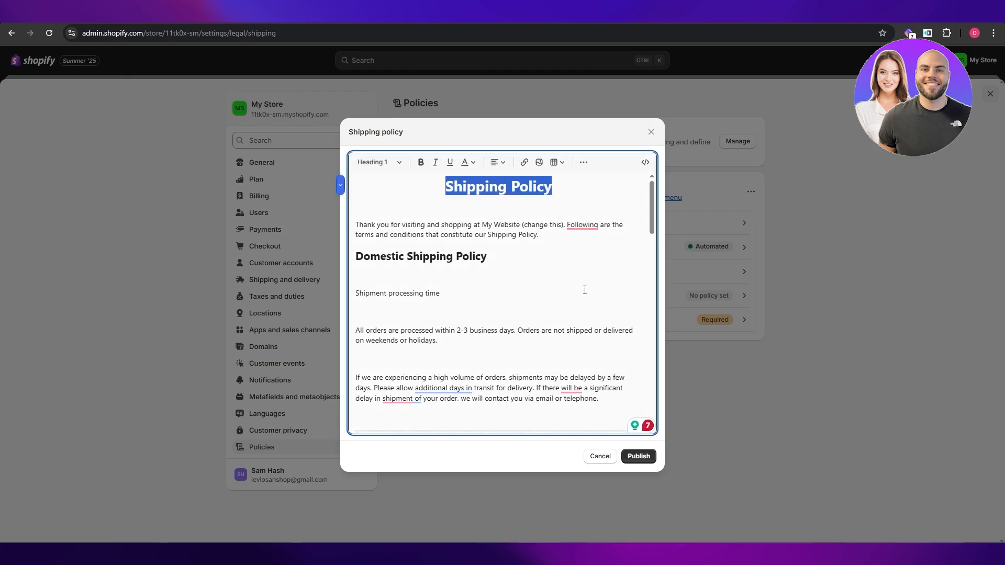
{"action": "left_click", "coordinate": [646, 459]}
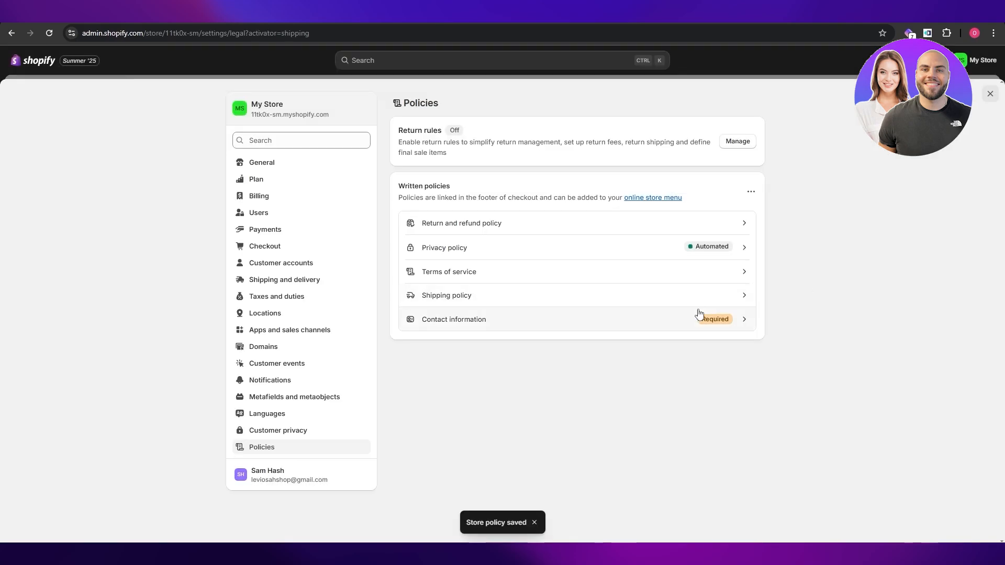
Insert the template into the Contact information policy and publish it.
{"action": "left_click", "coordinate": [696, 318]}
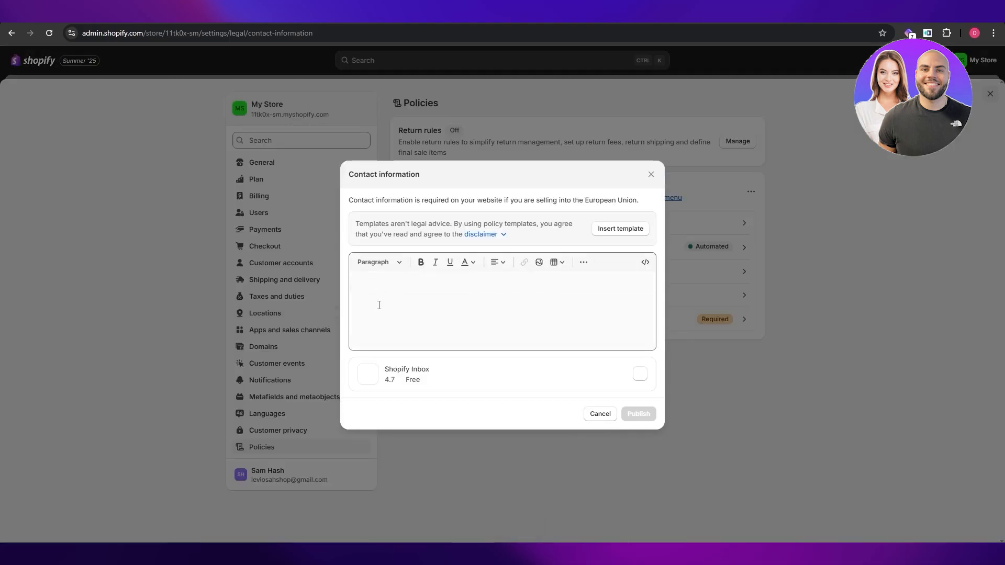
{"action": "left_click", "coordinate": [607, 231]}
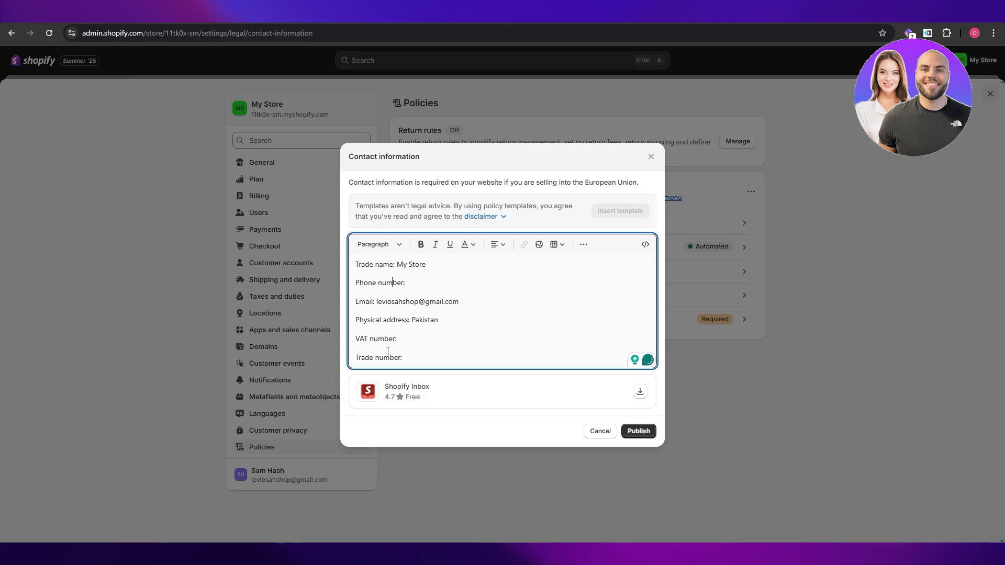
{"action": "left_click", "coordinate": [639, 432]}
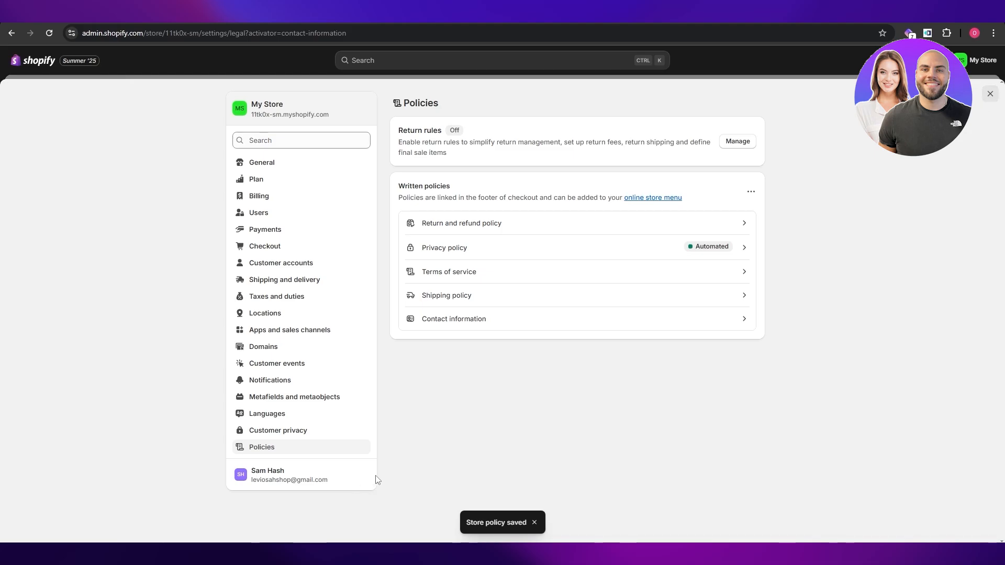
Leave the settings and open the Online Store's Themes page, checking Preferences and Pages on the way.
{"action": "left_click", "coordinate": [991, 94]}
{"action": "left_click", "coordinate": [49, 247]}
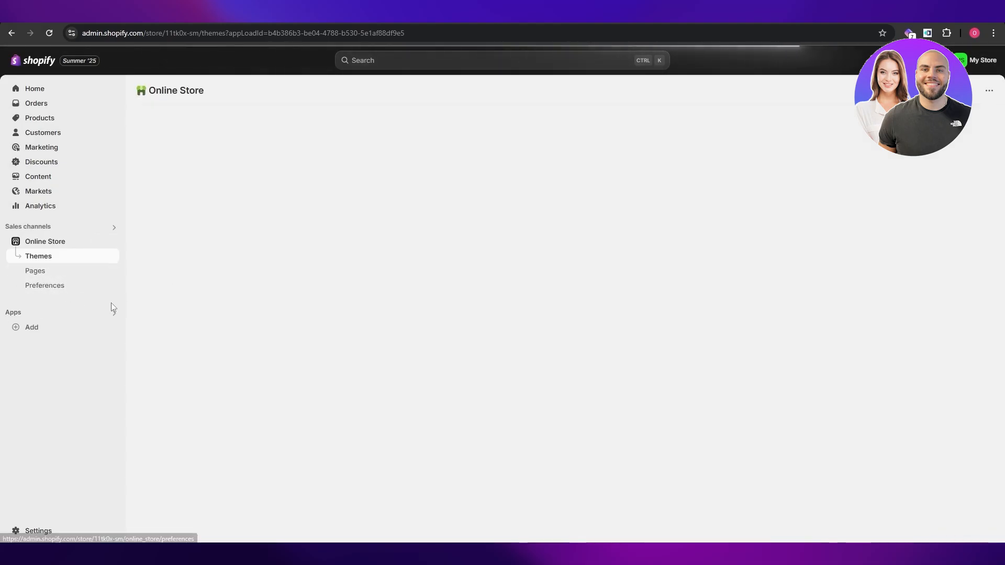
{"action": "left_click", "coordinate": [55, 287]}
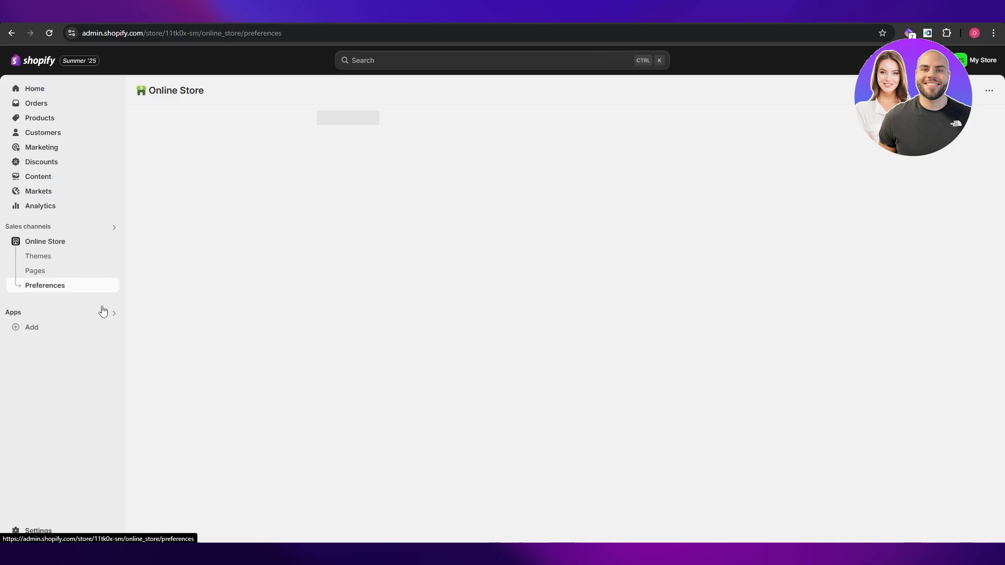
{"action": "left_click", "coordinate": [79, 276]}
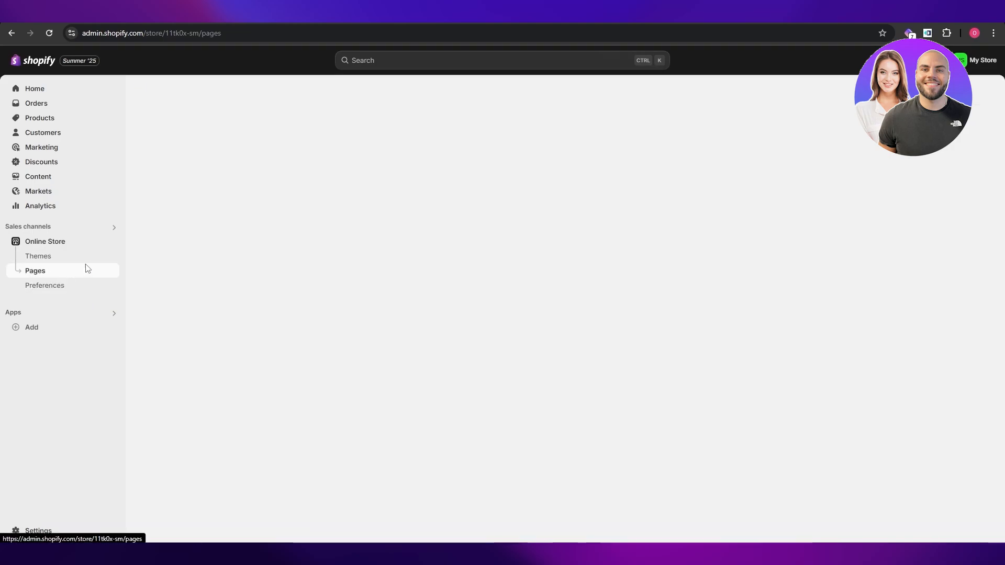
{"action": "left_click", "coordinate": [84, 257]}
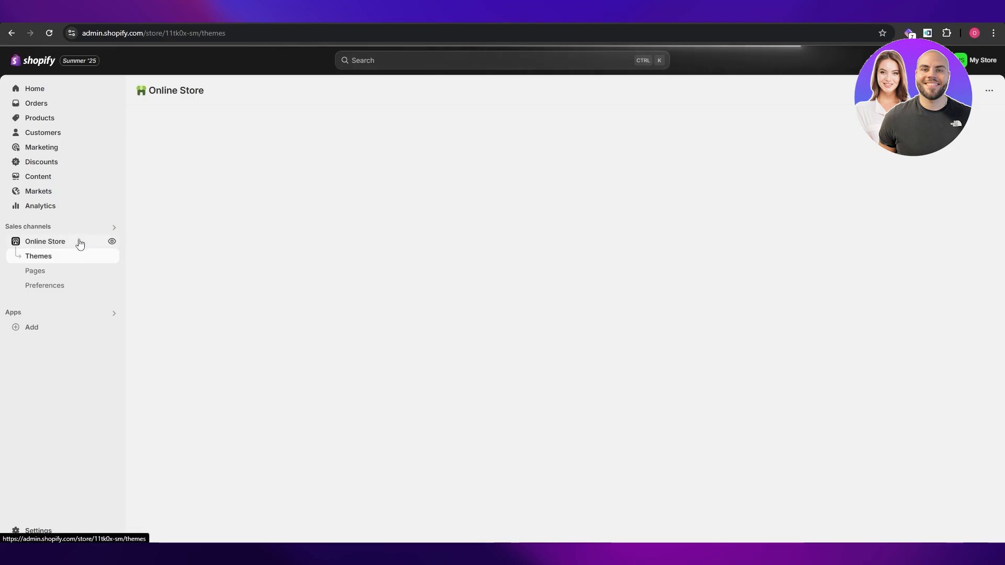
{"action": "scroll", "coordinate": [335, 428], "scroll_direction": "down", "scroll_amount": 5}
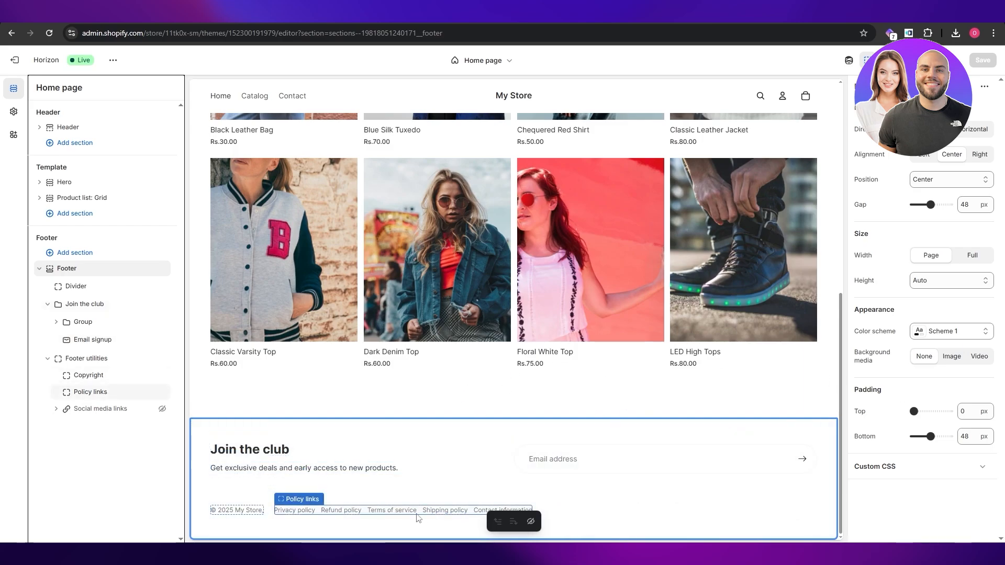
Examine the footer's Policy links and Footer utilities blocks and the Horizon theme's settings categories.
{"action": "left_click", "coordinate": [99, 393]}
{"action": "left_click", "coordinate": [73, 360]}
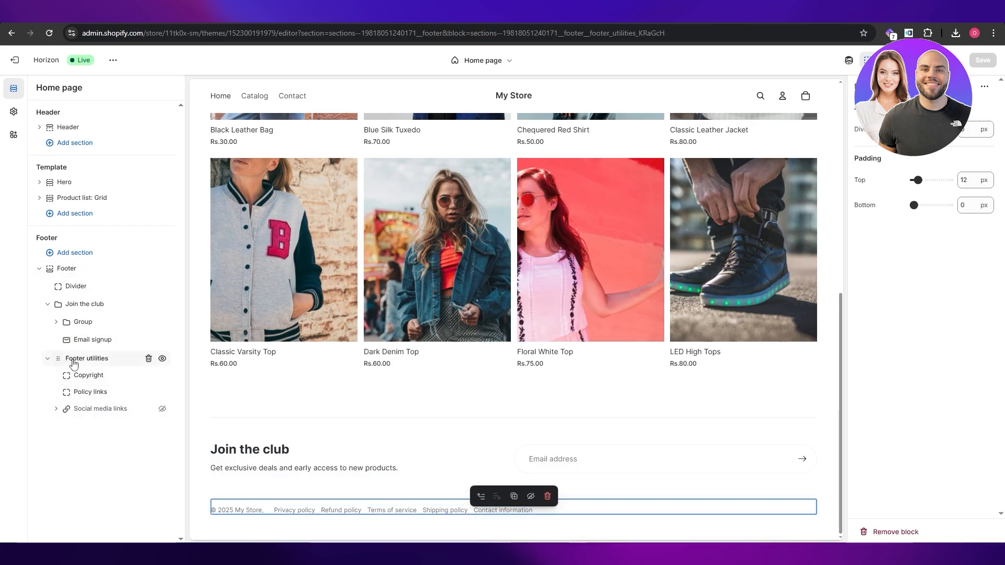
{"action": "left_click", "coordinate": [15, 112]}
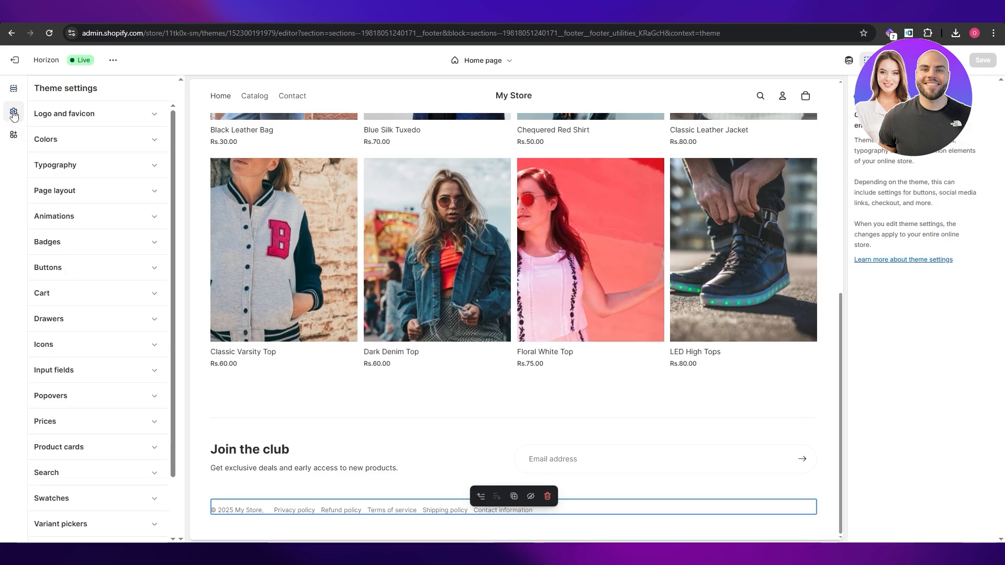
{"action": "scroll", "coordinate": [94, 453], "scroll_direction": "down", "scroll_amount": 3}
{"action": "scroll", "coordinate": [85, 390], "scroll_direction": "up", "scroll_amount": 2}
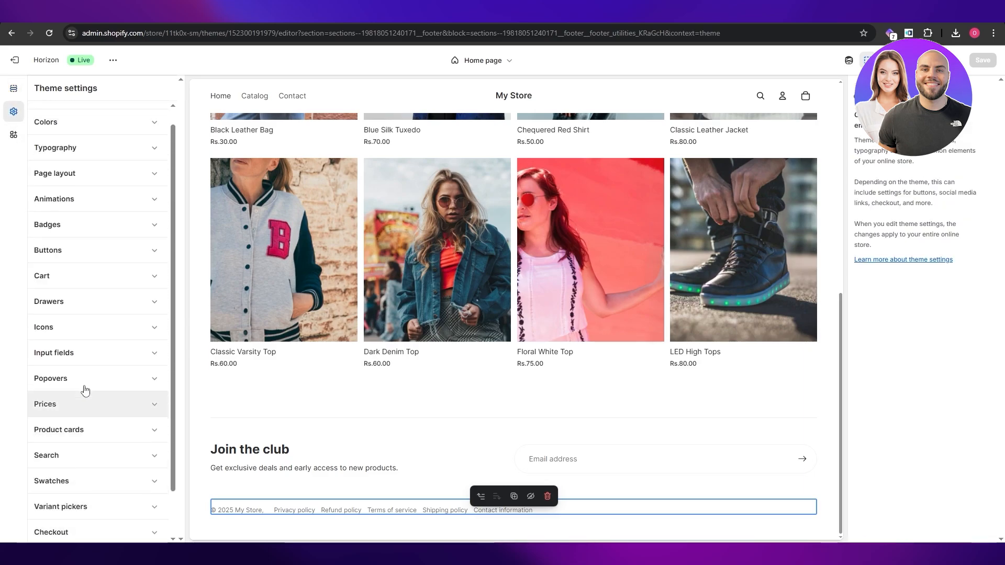
{"action": "scroll", "coordinate": [94, 285], "scroll_direction": "down", "scroll_amount": 2}
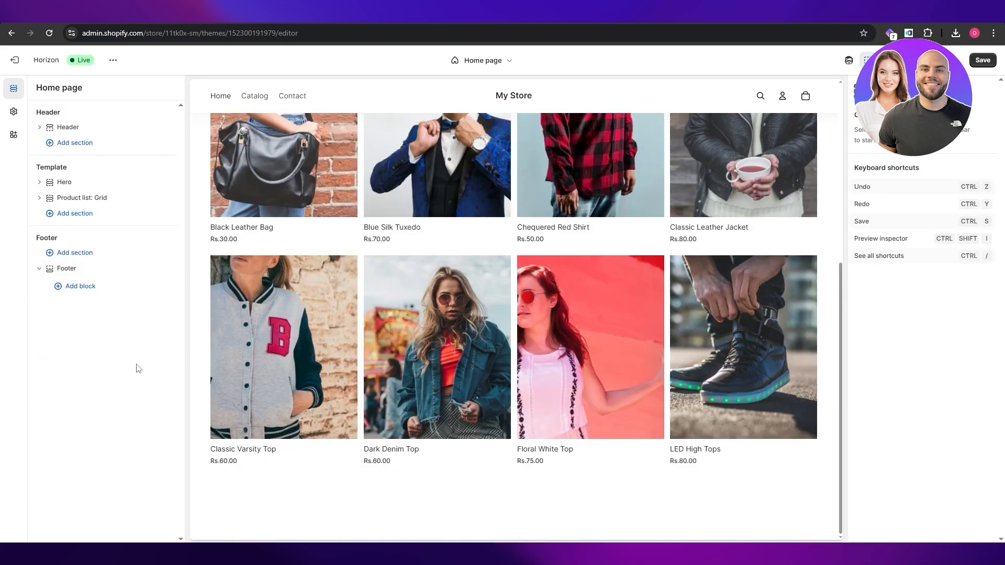
Add a Menu block from the Links group to the home page's footer.
{"action": "left_click", "coordinate": [74, 273]}
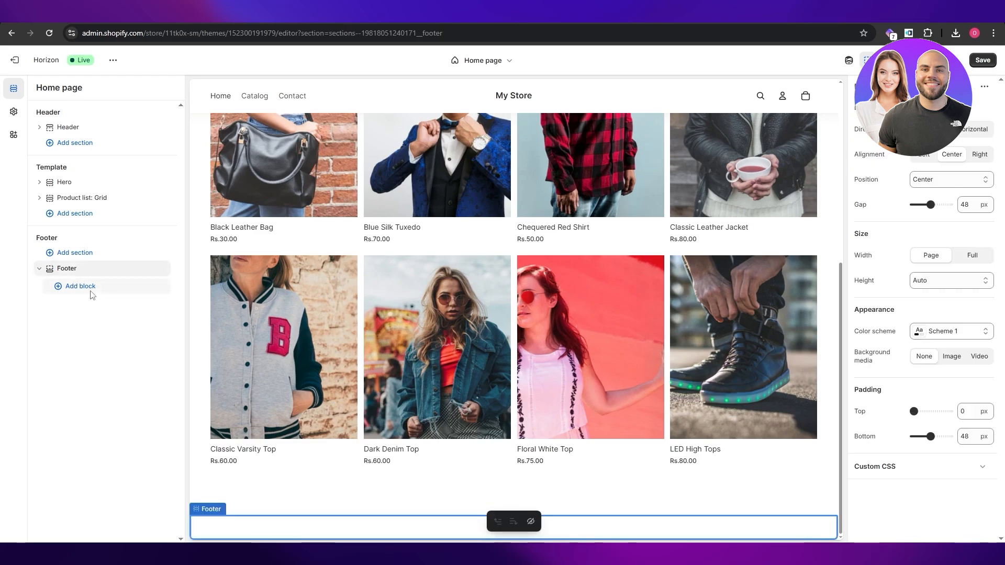
{"action": "left_click", "coordinate": [86, 287]}
{"action": "scroll", "coordinate": [251, 466], "scroll_direction": "down", "scroll_amount": 2}
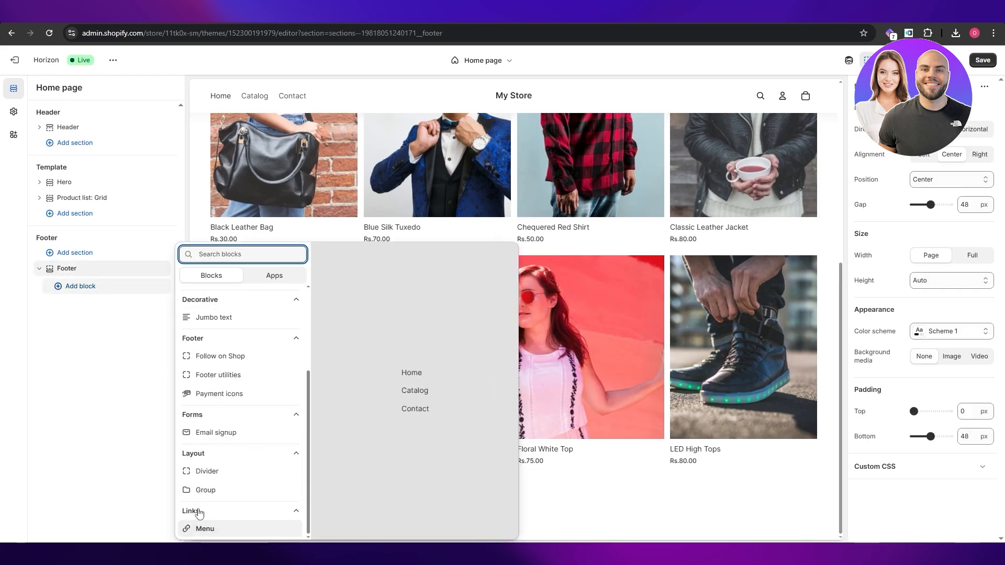
{"action": "left_click", "coordinate": [222, 513]}
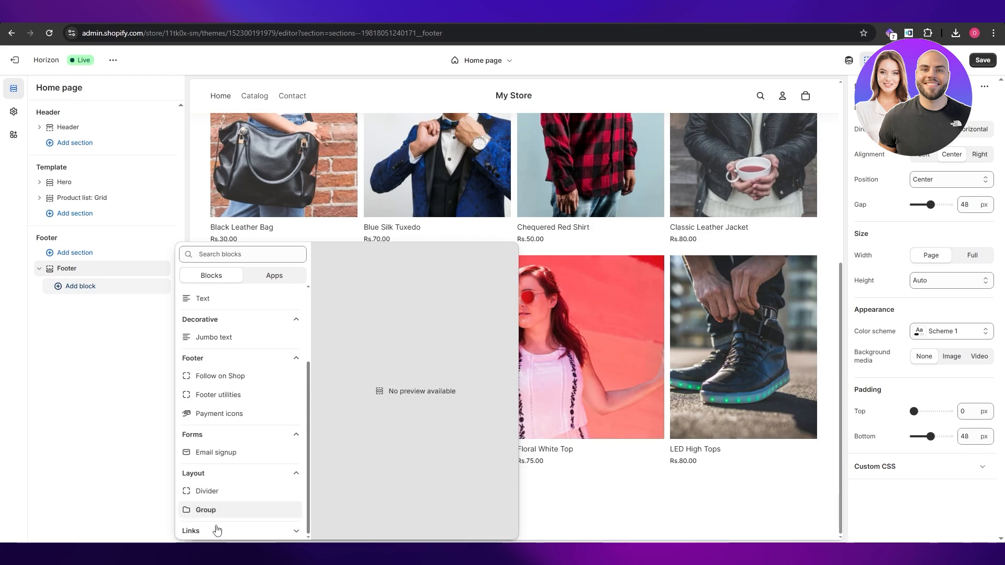
{"action": "left_click", "coordinate": [299, 530]}
{"action": "scroll", "coordinate": [253, 482], "scroll_direction": "down", "scroll_amount": 1}
{"action": "left_click", "coordinate": [244, 526]}
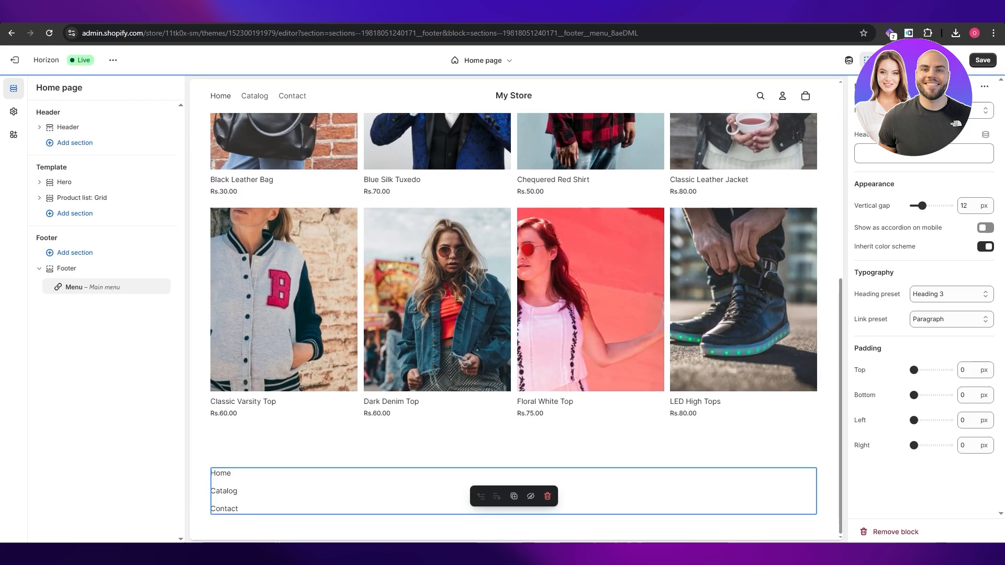
Open the Main menu used by the footer's Menu block for editing in the store admin.
{"action": "left_click", "coordinate": [966, 113]}
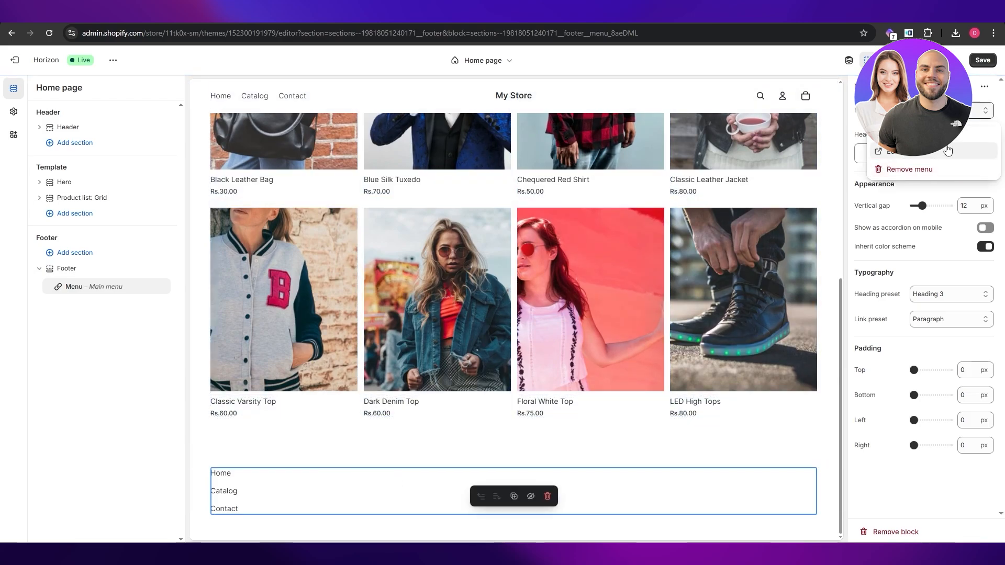
{"action": "left_click", "coordinate": [931, 158]}
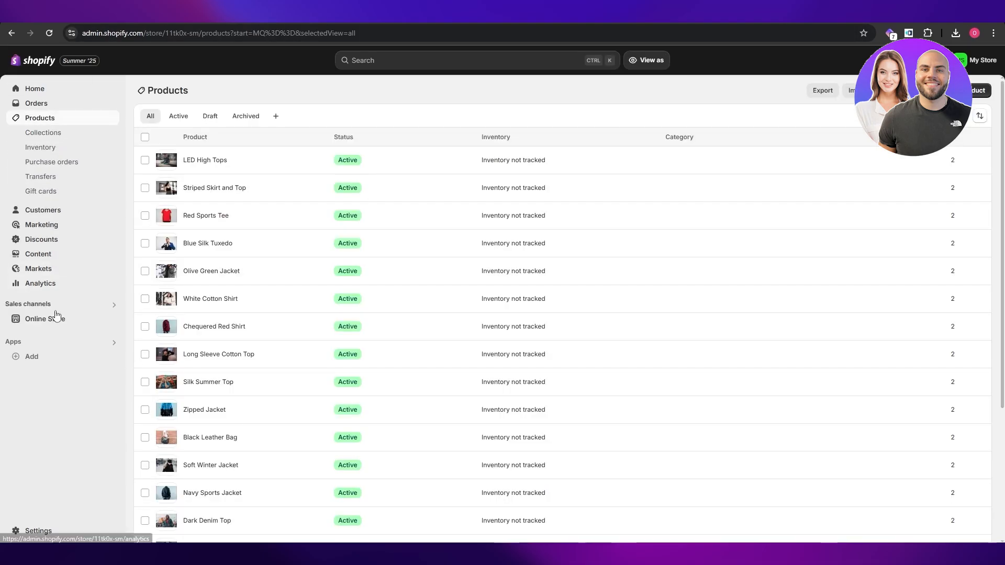
{"action": "left_click", "coordinate": [77, 320]}
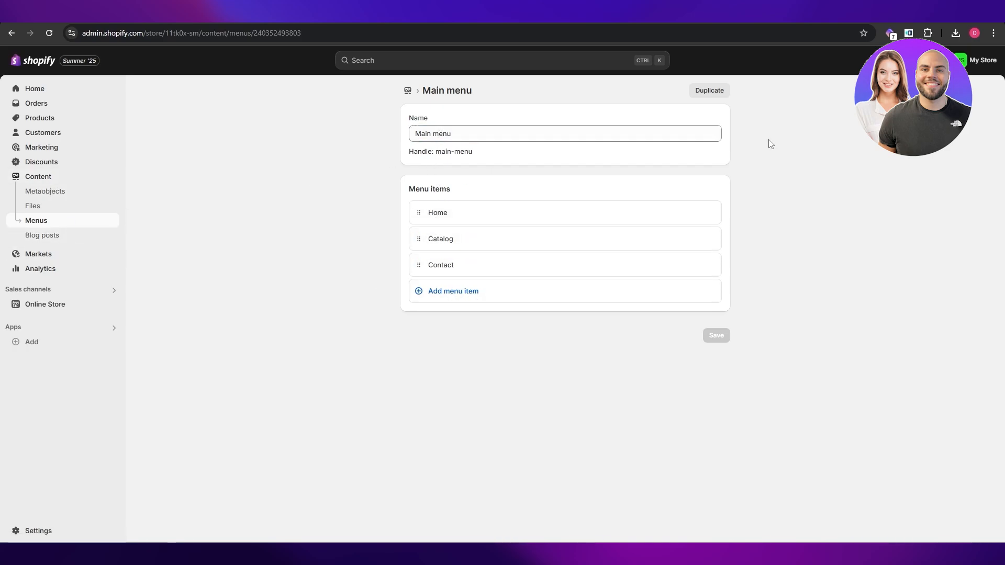
Create a new navigation menu named "Policies" and save it.
{"action": "left_click", "coordinate": [408, 91]}
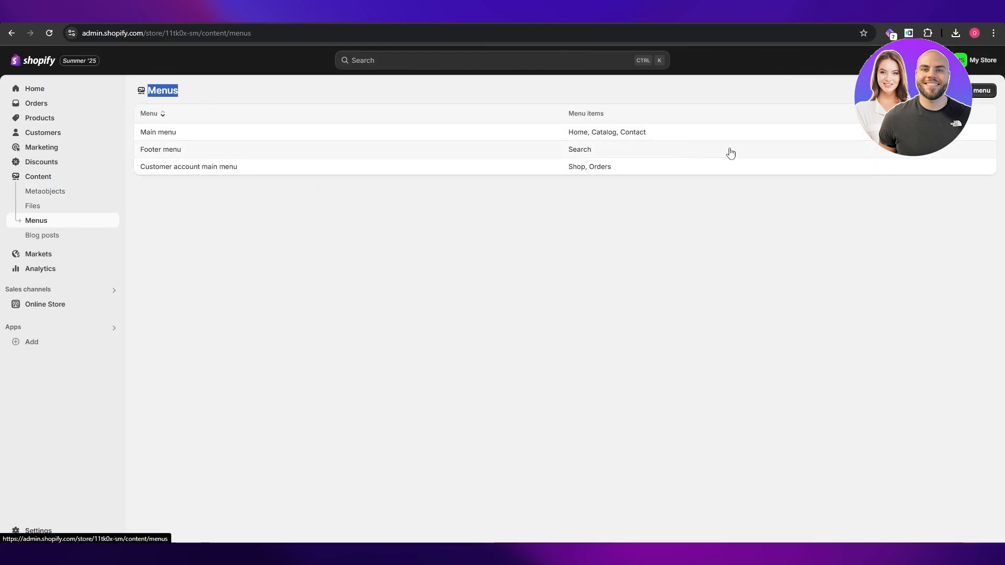
{"action": "left_click", "coordinate": [981, 91]}
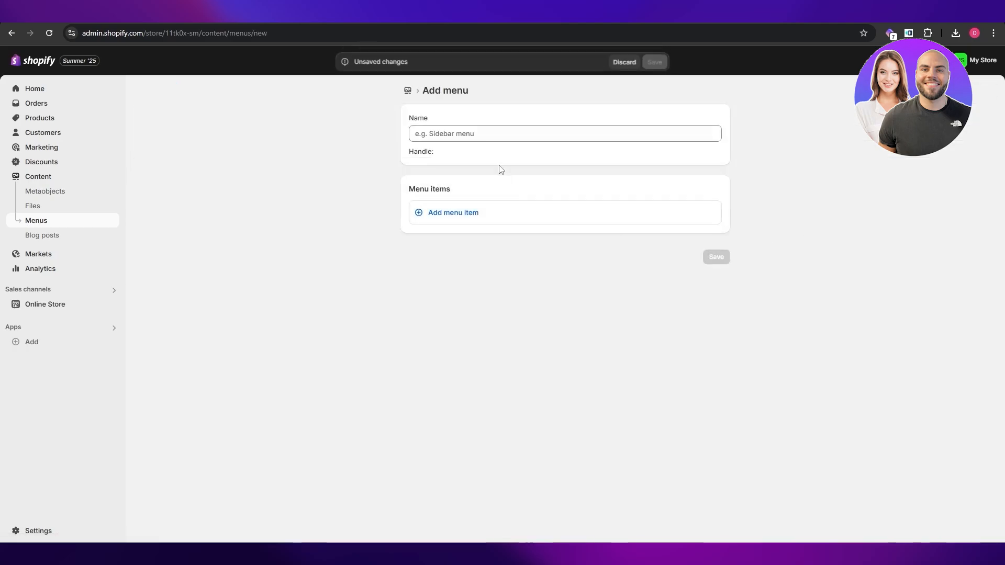
{"action": "type", "text": "Policies"}
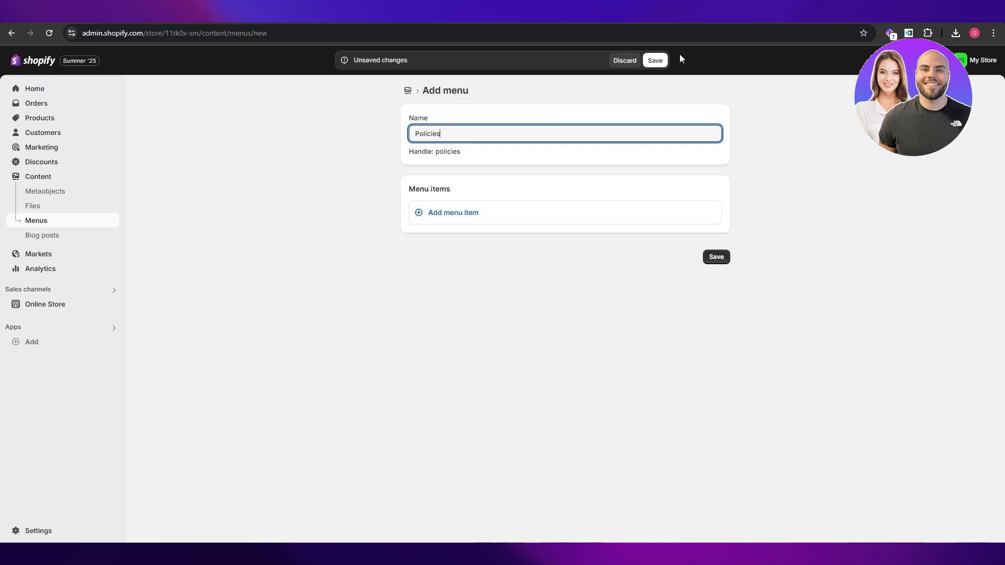
{"action": "left_click", "coordinate": [655, 61]}
Add a first item to the Policies menu that links to the store's Contact Information policy.
{"action": "left_click", "coordinate": [437, 215]}
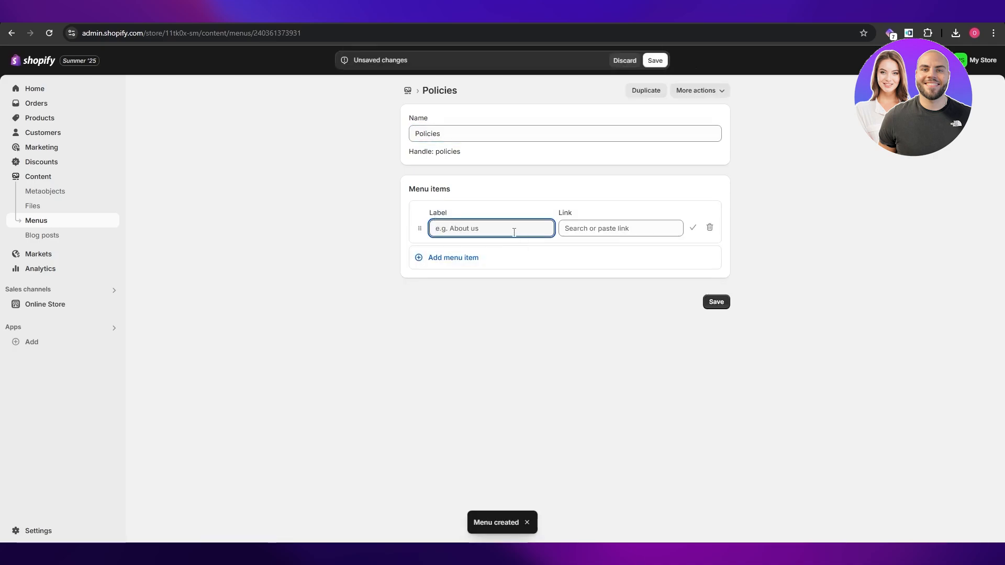
{"action": "left_click", "coordinate": [601, 229]}
{"action": "scroll", "coordinate": [607, 366], "scroll_direction": "down", "scroll_amount": 1}
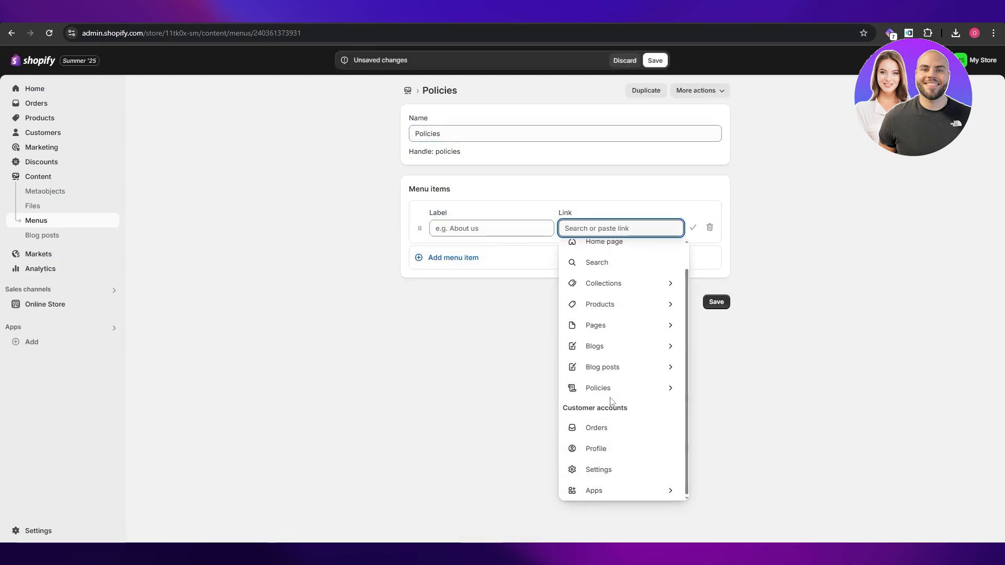
{"action": "left_click", "coordinate": [613, 390]}
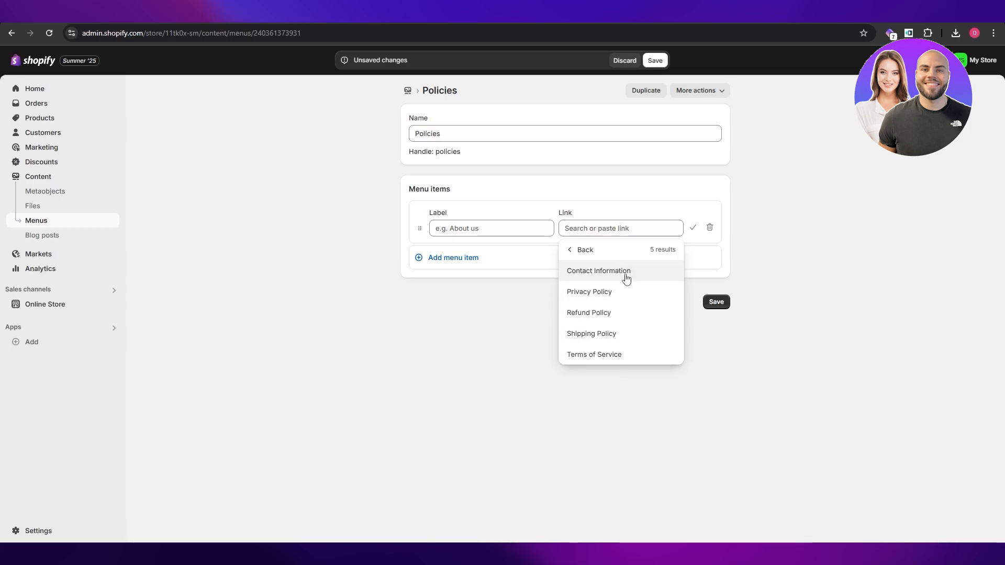
{"action": "left_click", "coordinate": [625, 276]}
Add two more items to the Policies menu, linking to the Privacy Policy and the Refund Policy.
{"action": "left_click", "coordinate": [653, 260]}
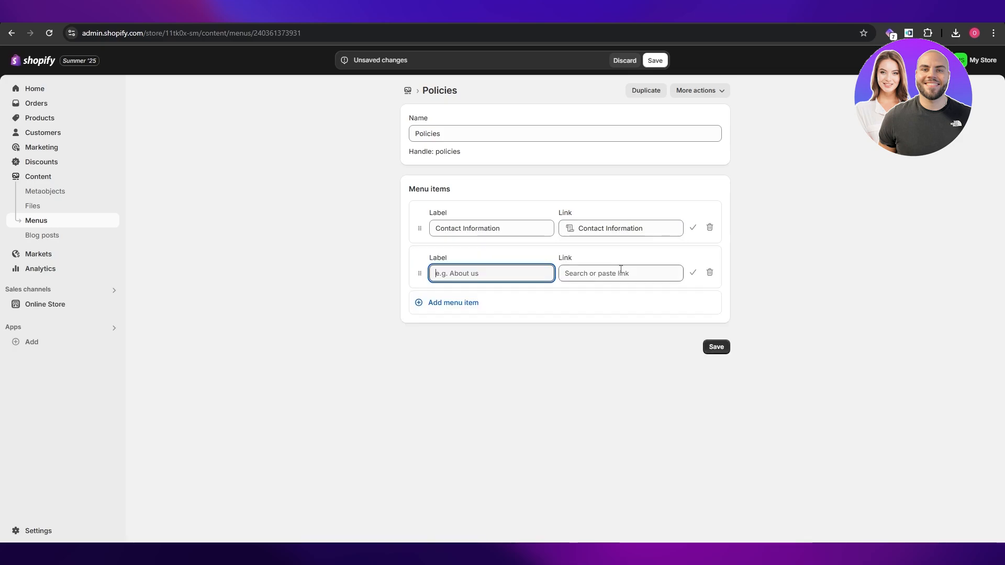
{"action": "left_click", "coordinate": [623, 273]}
{"action": "left_click", "coordinate": [621, 458]}
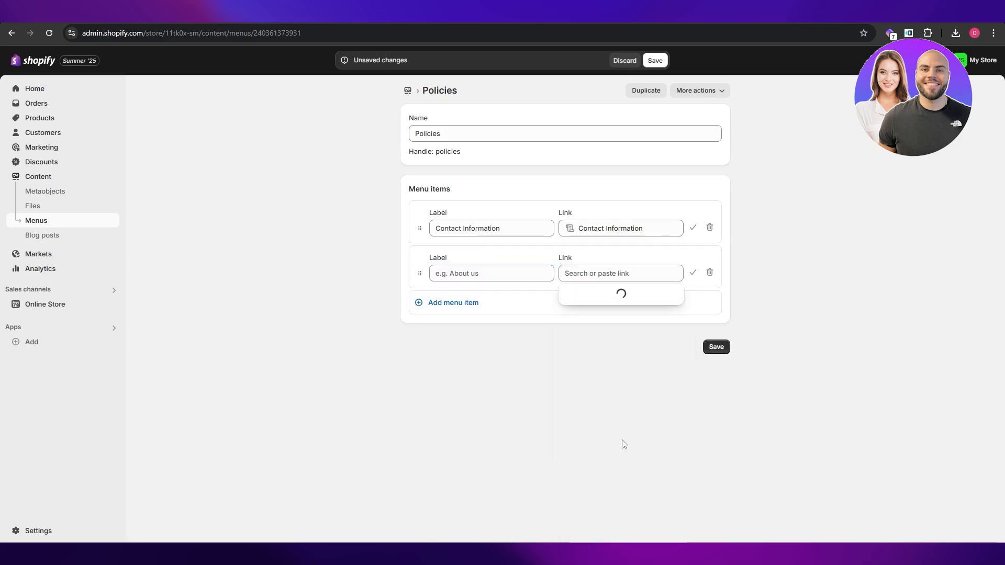
{"action": "left_click", "coordinate": [623, 337]}
{"action": "left_click", "coordinate": [619, 303]}
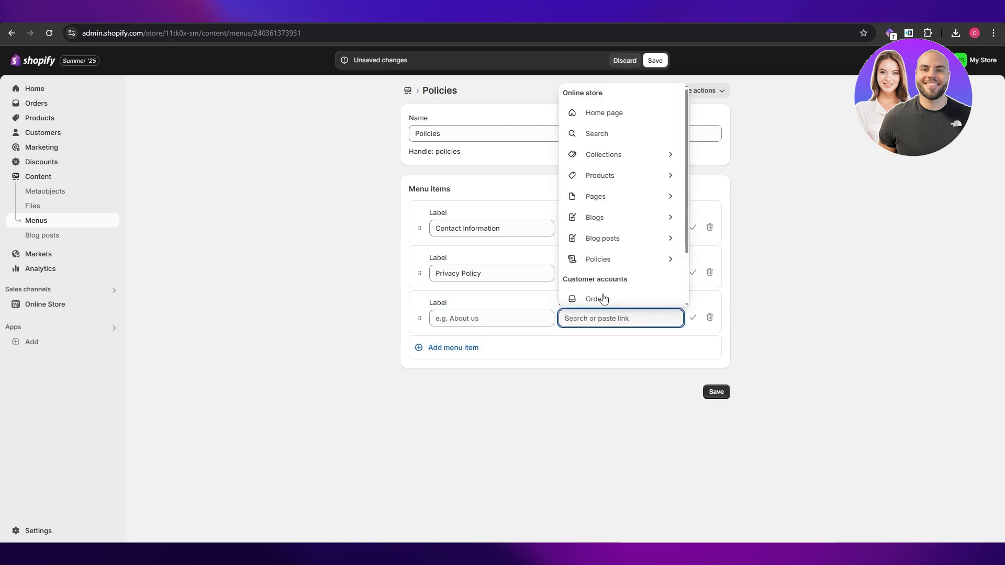
{"action": "left_click", "coordinate": [618, 260]}
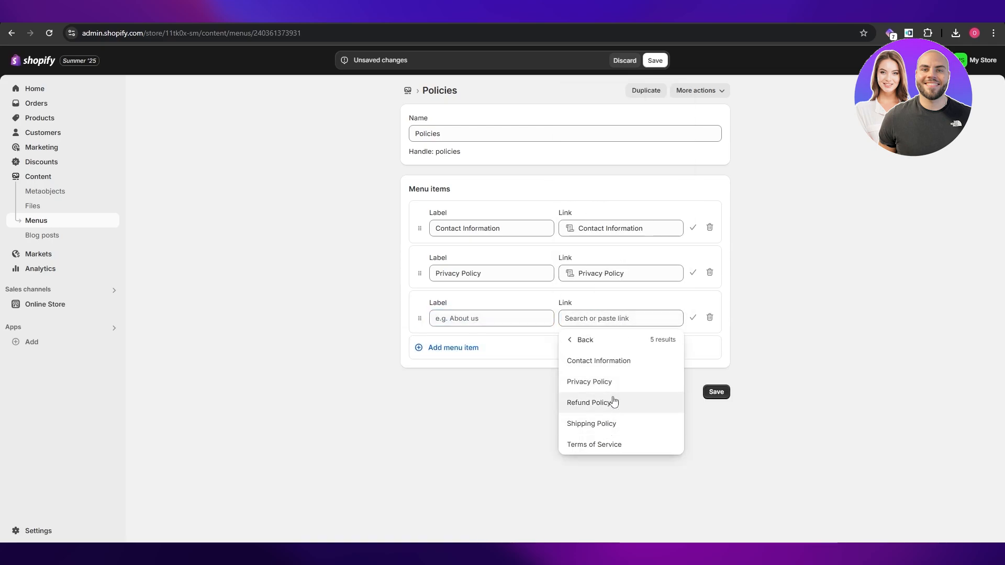
{"action": "left_click", "coordinate": [614, 401]}
Add a fourth item to the Policies menu that links to the Shipping Policy.
{"action": "left_click", "coordinate": [611, 350]}
{"action": "left_click", "coordinate": [620, 363]}
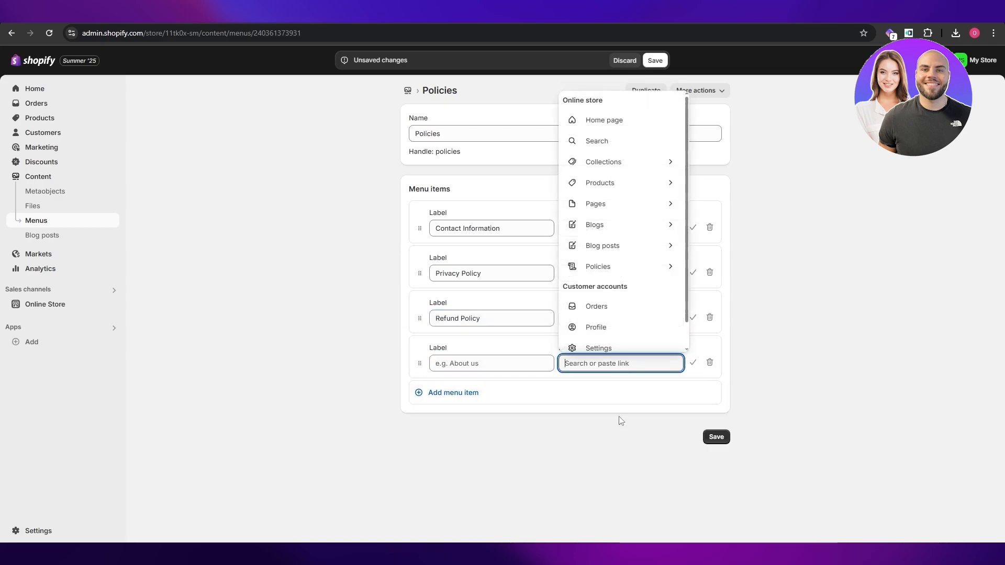
{"action": "left_click", "coordinate": [618, 265]}
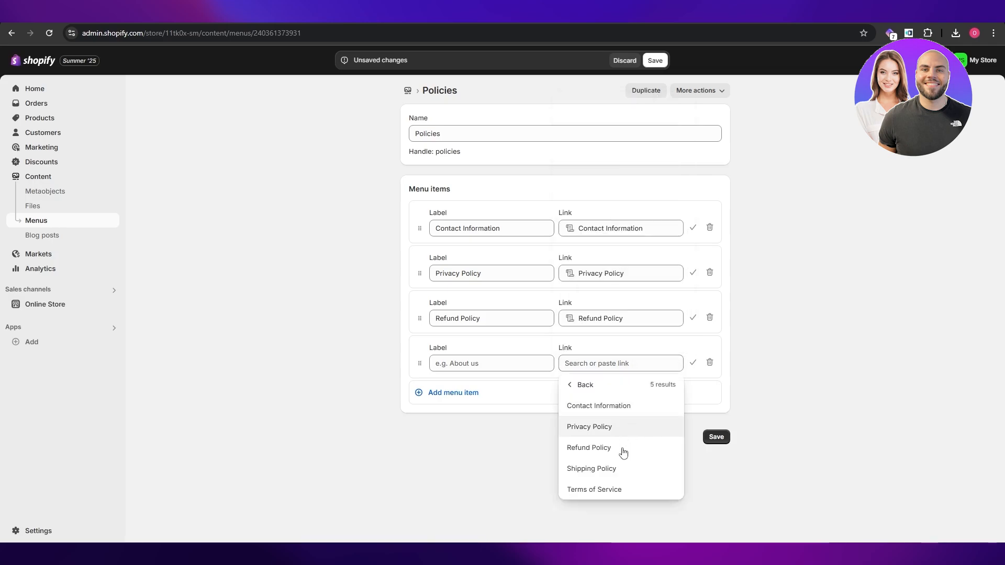
{"action": "left_click", "coordinate": [622, 471]}
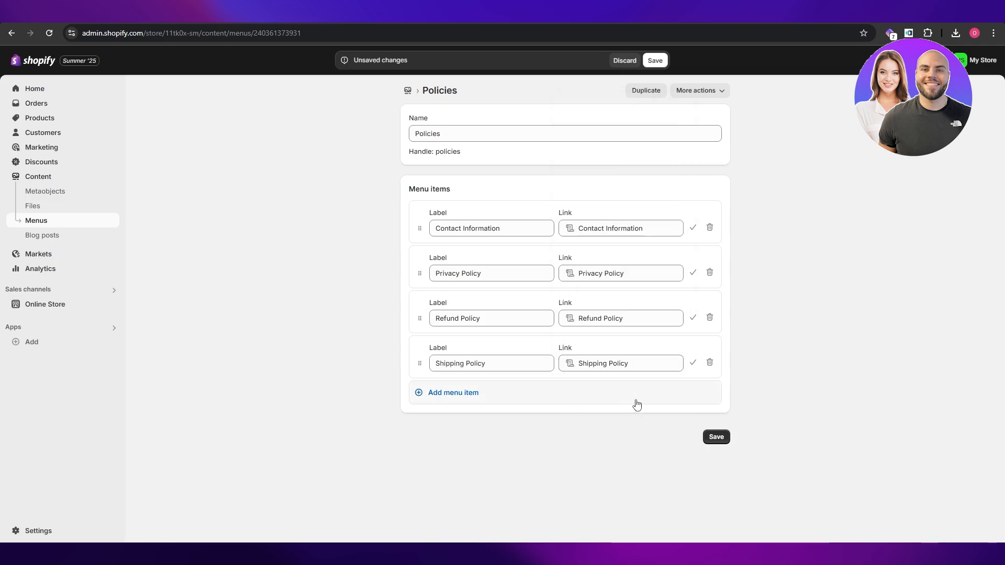
Add a fifth item linking to the Terms of Service and save the Policies menu.
{"action": "left_click", "coordinate": [636, 403]}
{"action": "left_click", "coordinate": [620, 412]}
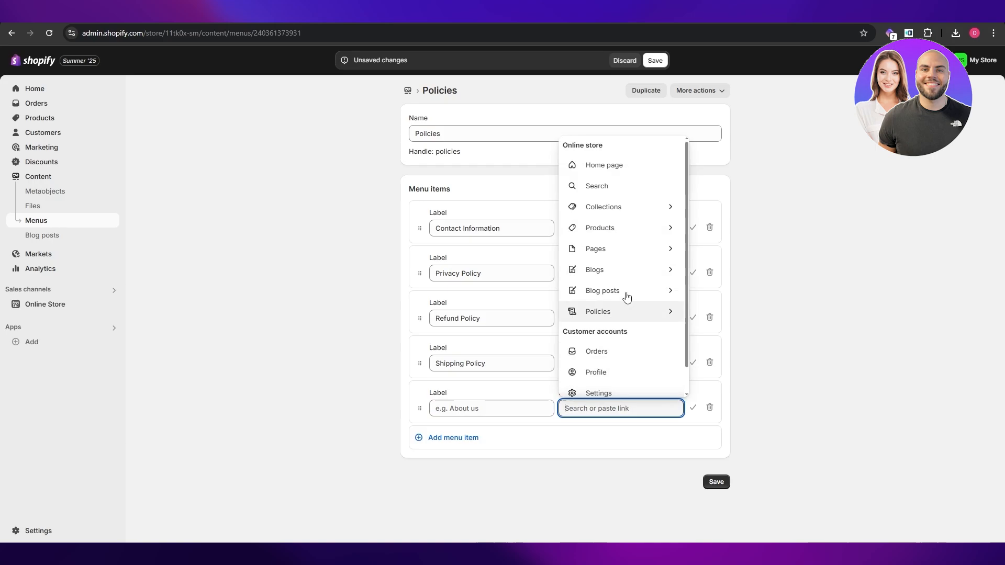
{"action": "left_click", "coordinate": [602, 311]}
{"action": "left_click", "coordinate": [626, 433]}
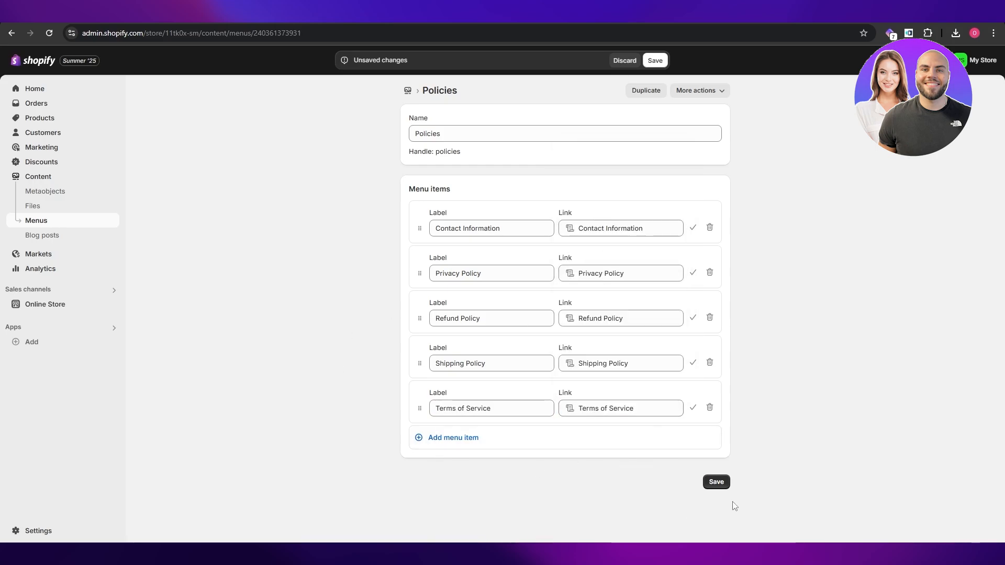
{"action": "left_click", "coordinate": [716, 482]}
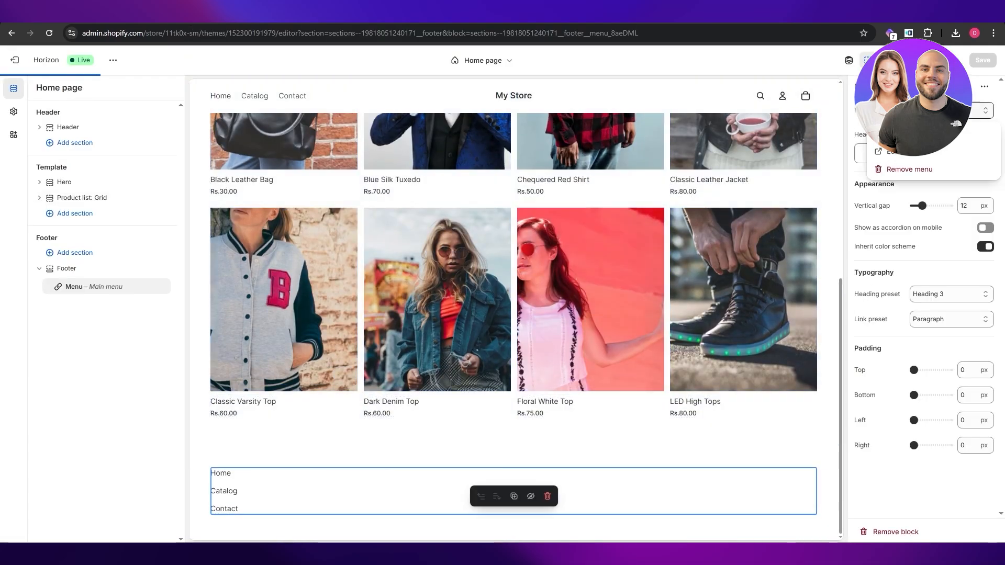
Switch the footer's Menu block in the theme editor from Main menu to the Policies menu and save the theme.
{"action": "left_click", "coordinate": [908, 160]}
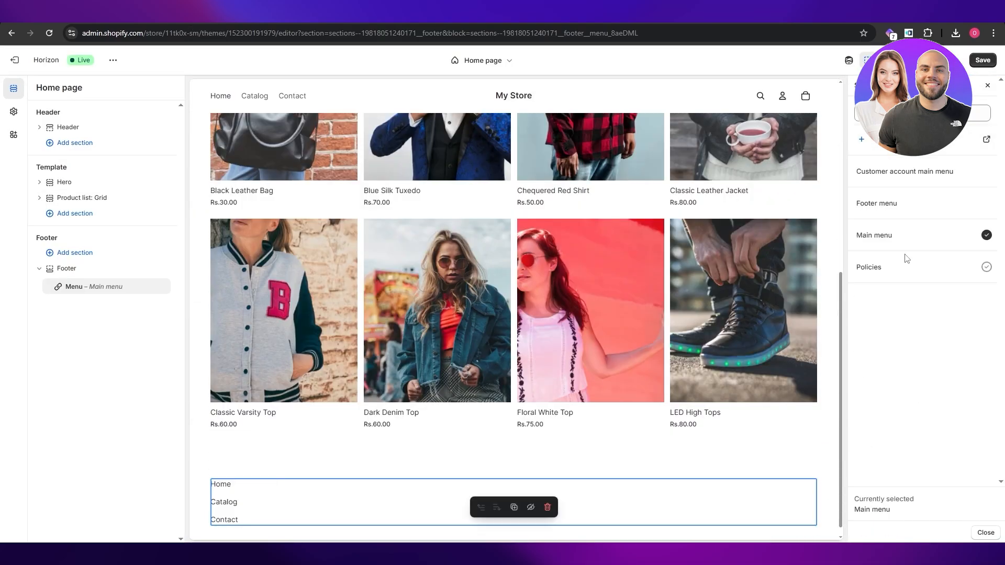
{"action": "left_click", "coordinate": [986, 268]}
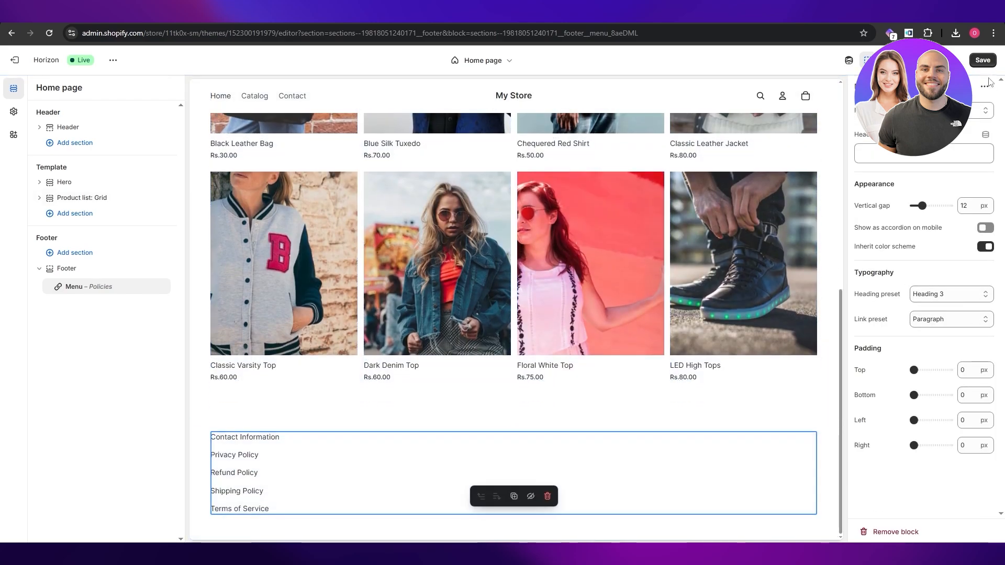
{"action": "left_click", "coordinate": [983, 59]}
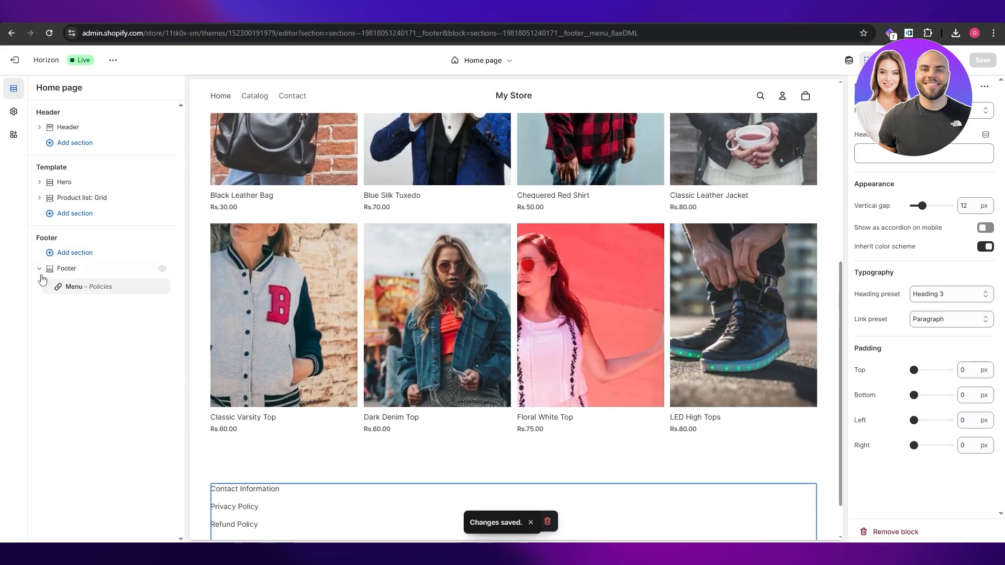
Add a Divider section above the Footer, look through the other available footer sections, and save the theme.
{"action": "left_click", "coordinate": [68, 252]}
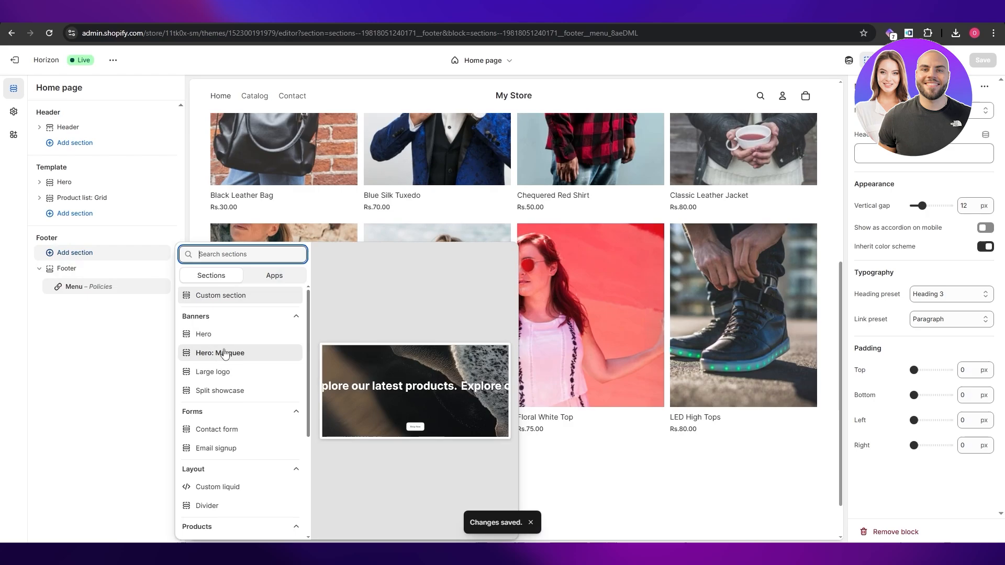
{"action": "scroll", "coordinate": [248, 430], "scroll_direction": "down", "scroll_amount": 2}
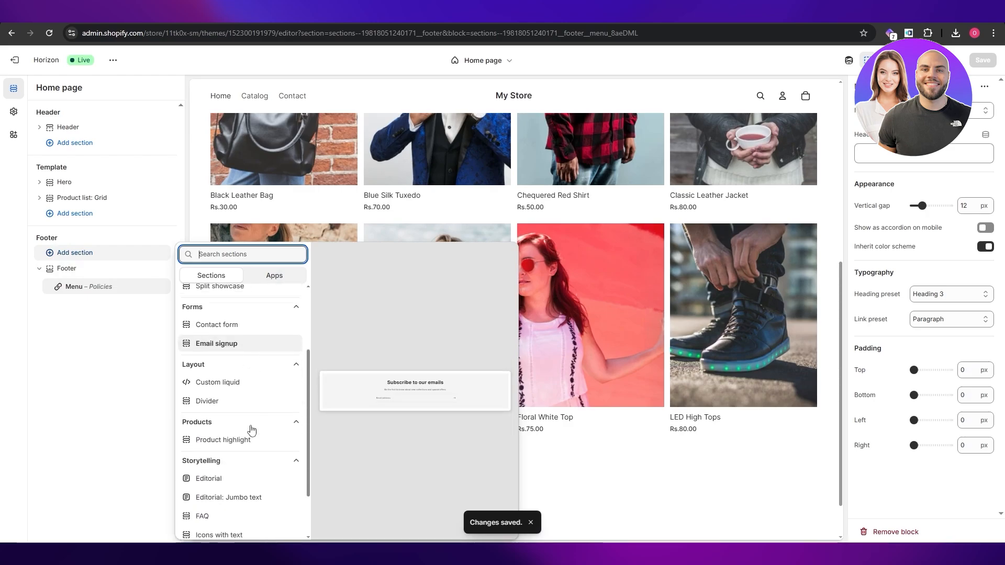
{"action": "left_click", "coordinate": [84, 285]}
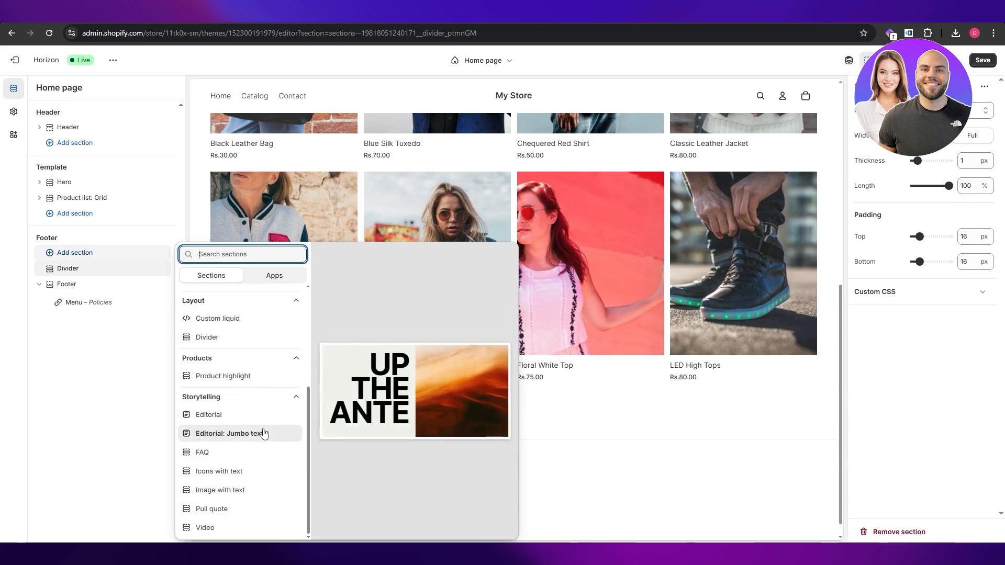
{"action": "scroll", "coordinate": [249, 471], "scroll_direction": "up", "scroll_amount": 3}
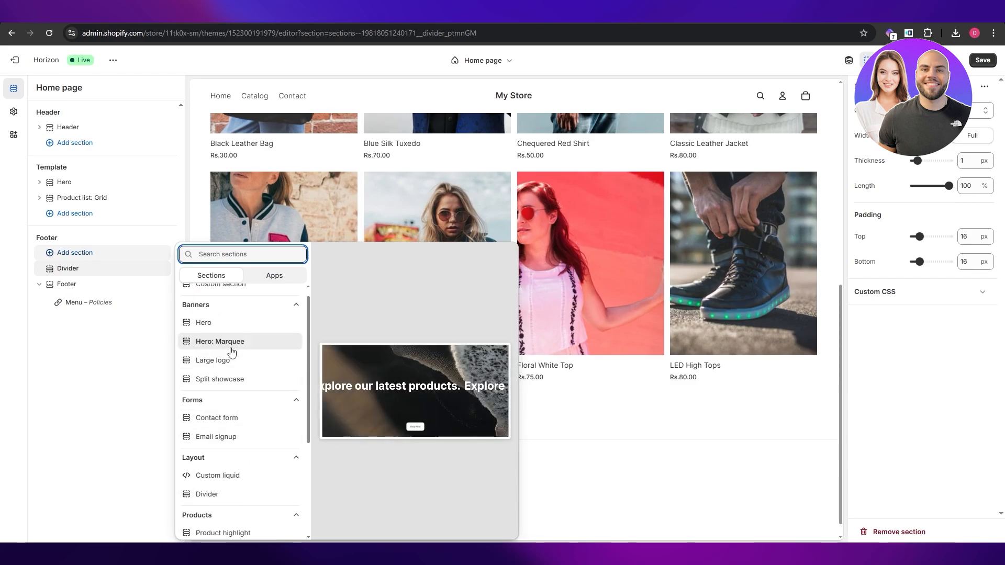
{"action": "scroll", "coordinate": [231, 351], "scroll_direction": "up", "scroll_amount": 1}
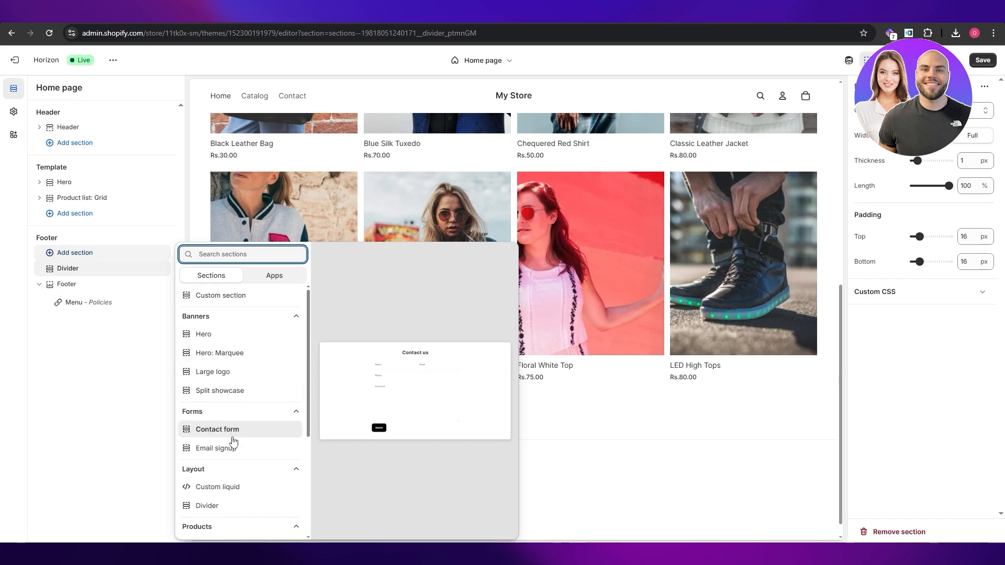
{"action": "scroll", "coordinate": [230, 498], "scroll_direction": "down", "scroll_amount": 3}
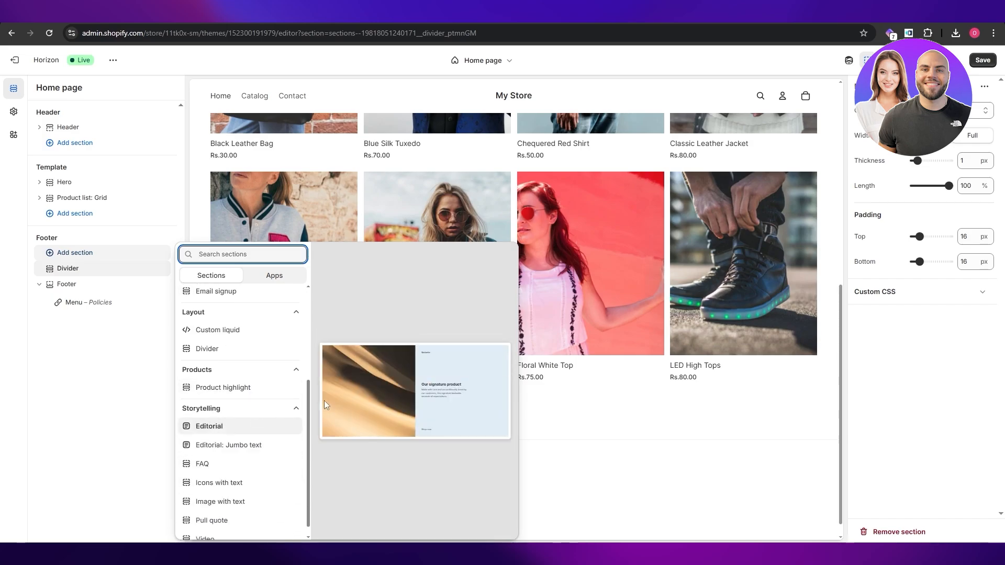
{"action": "left_click", "coordinate": [710, 461]}
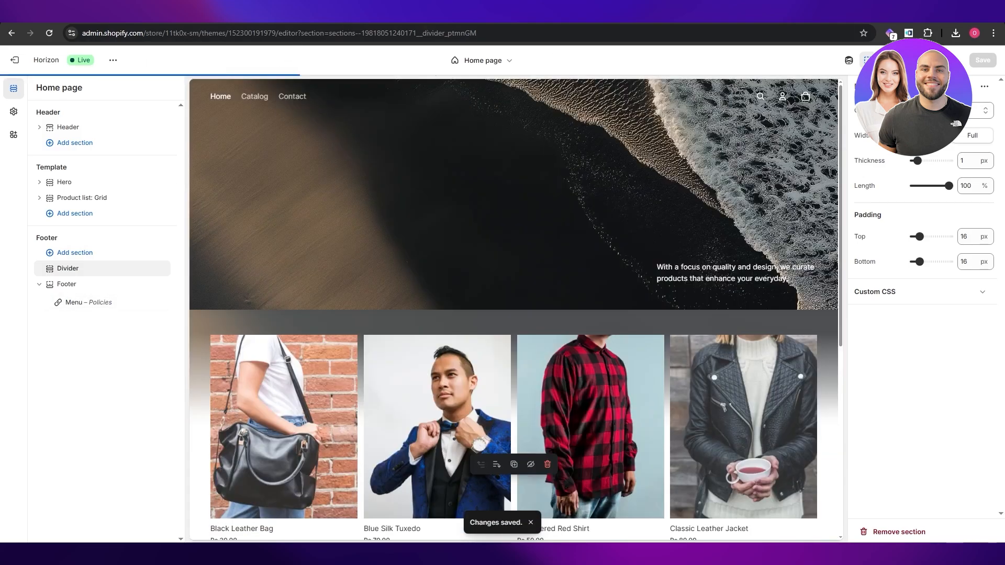
Switch to the live storefront and reload the home page to check its footer.
{"action": "left_click", "coordinate": [350, 14]}
{"action": "left_click", "coordinate": [50, 34]}
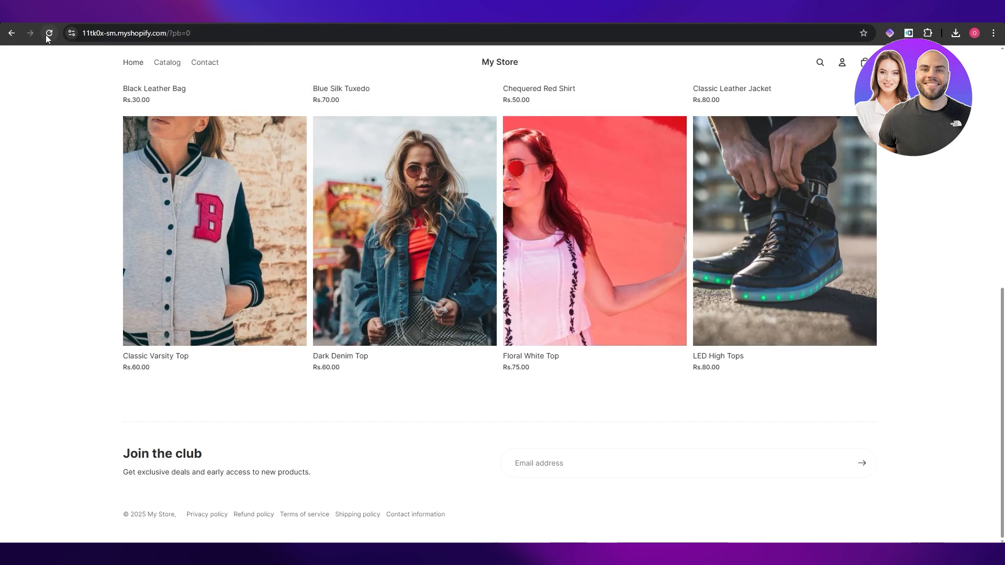